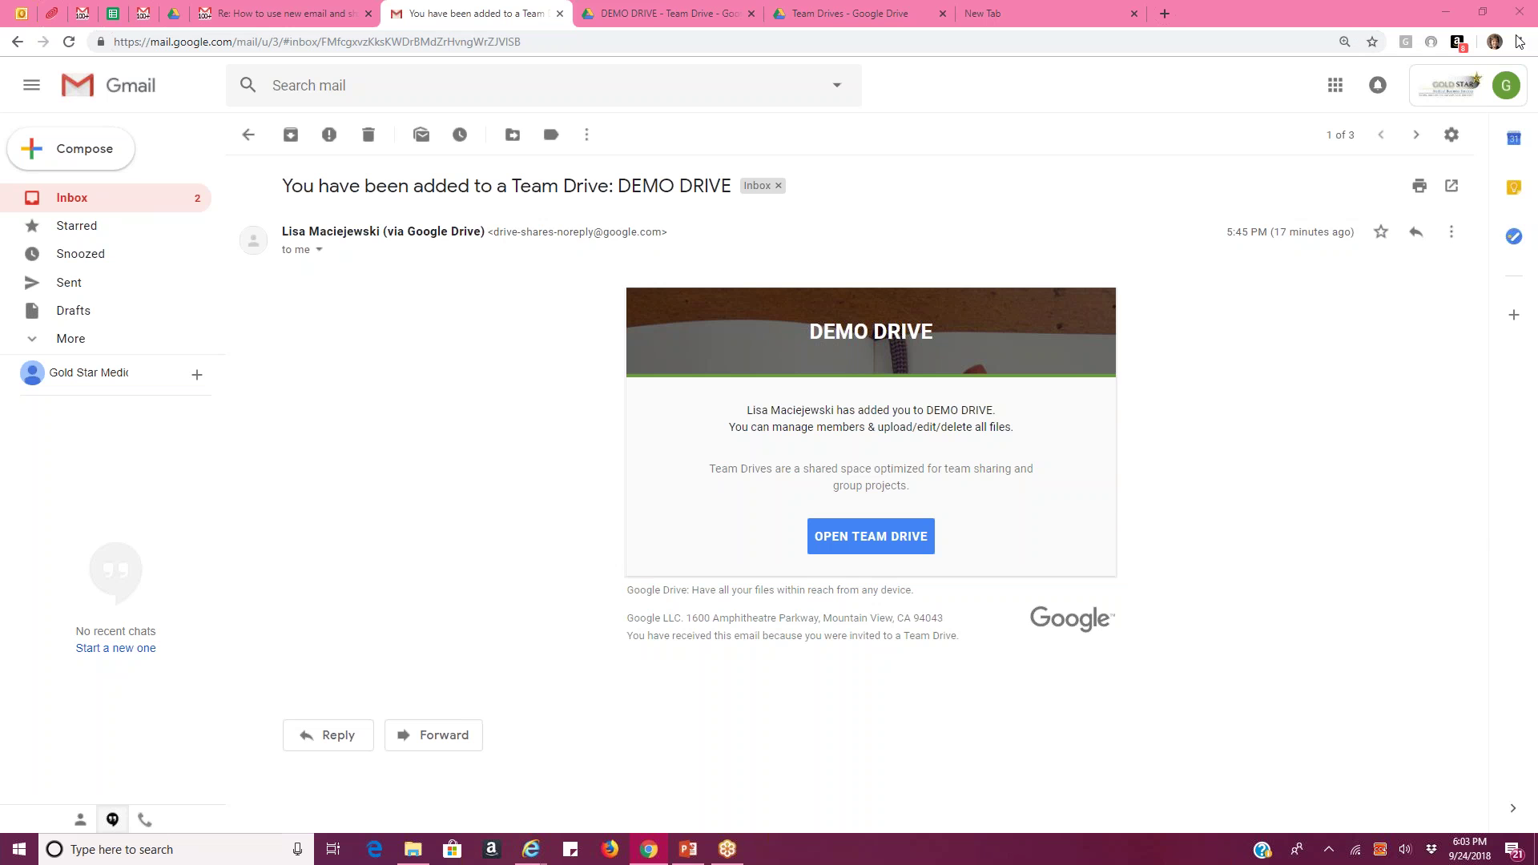
Open the DEMO DRIVE team drive from the invitation e-mail, and reopen it from the Team Drives list
left_click(1071, 127)
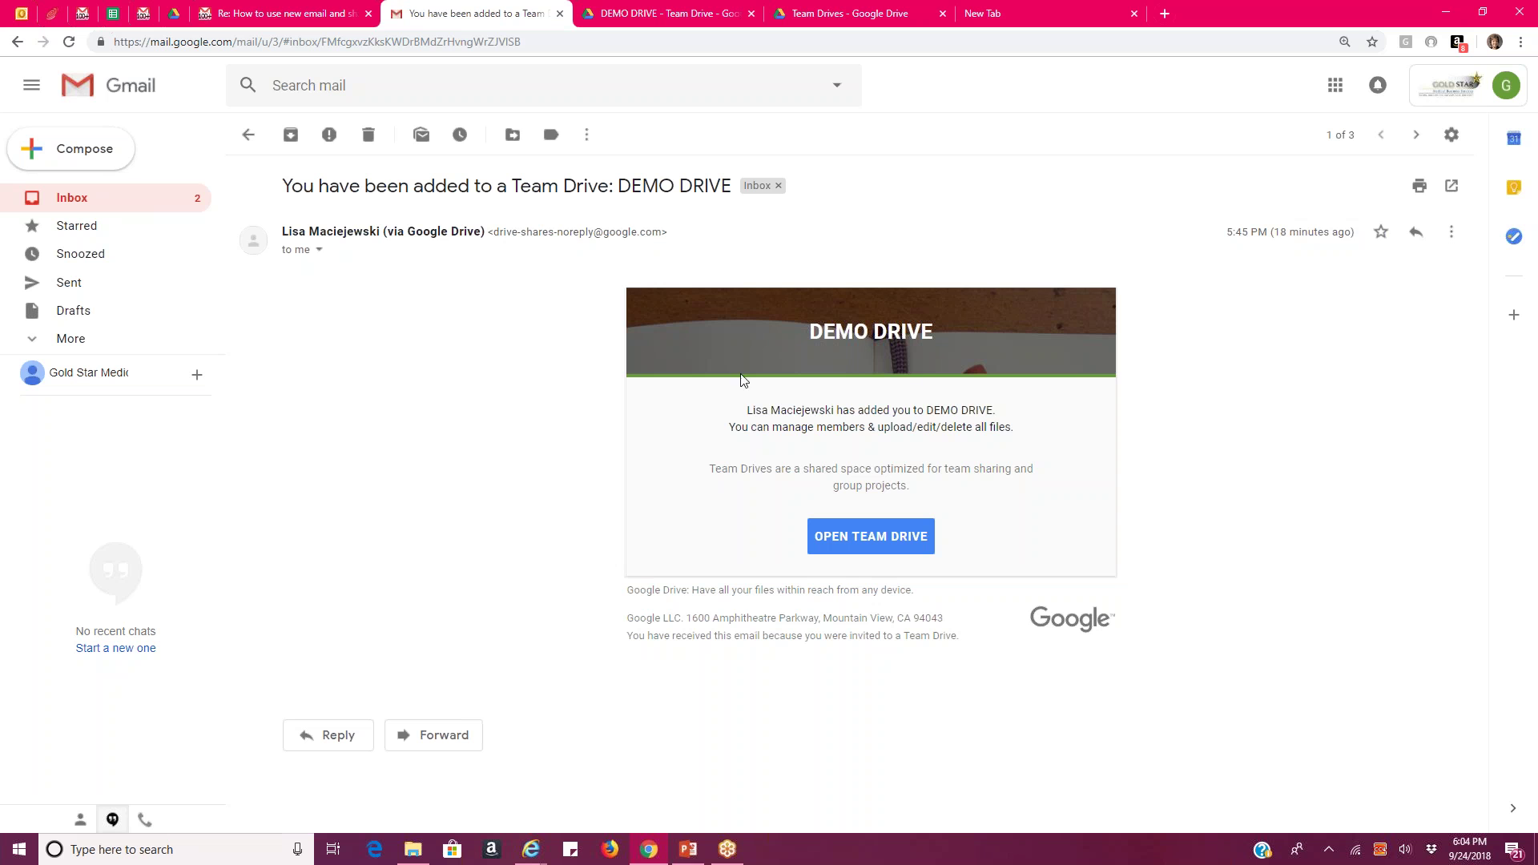
left_click(870, 541)
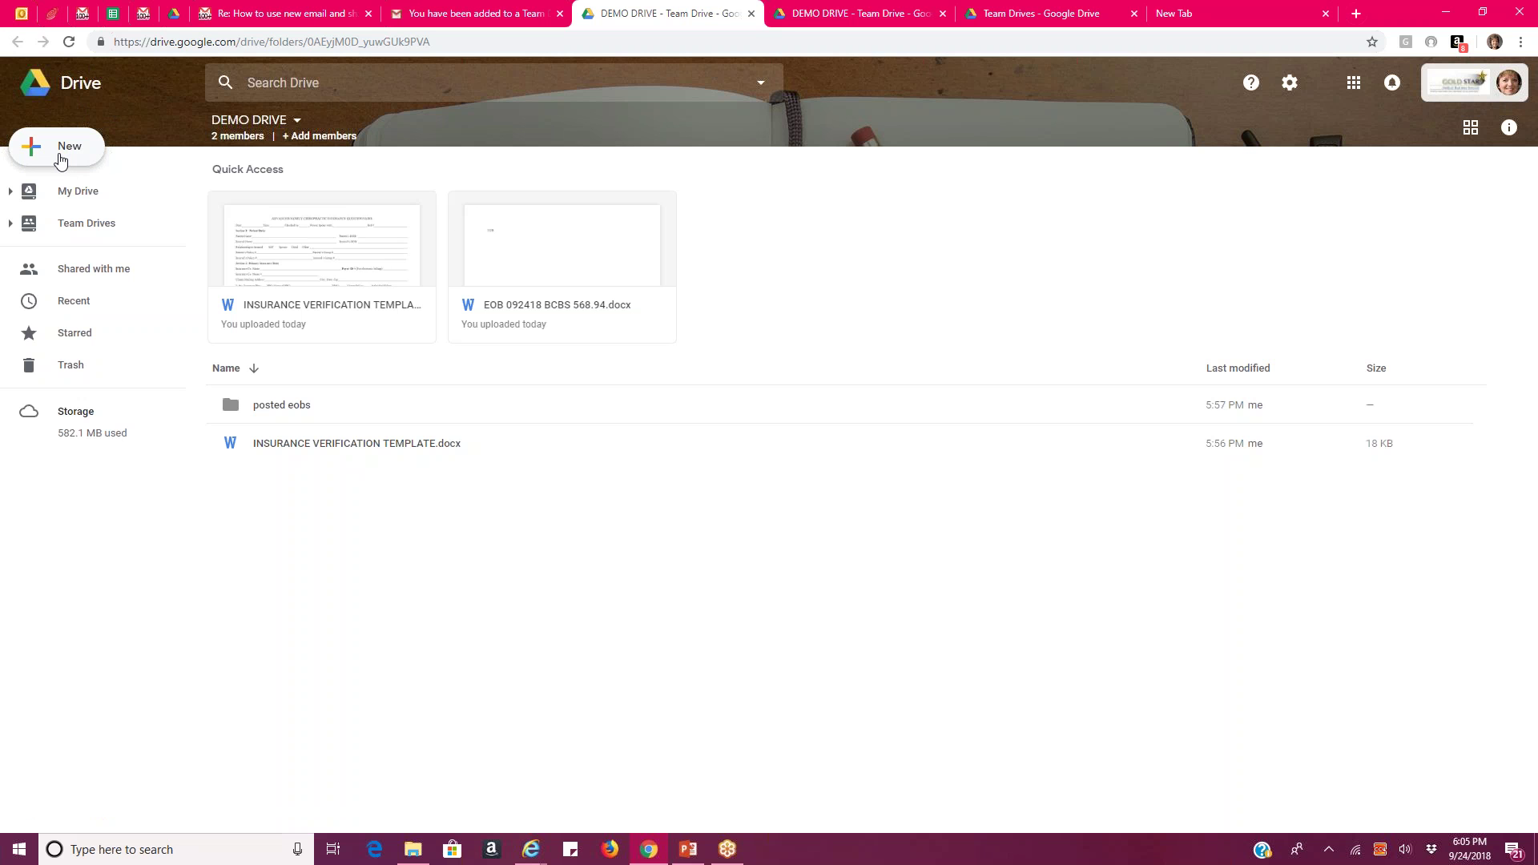
left_click(63, 229)
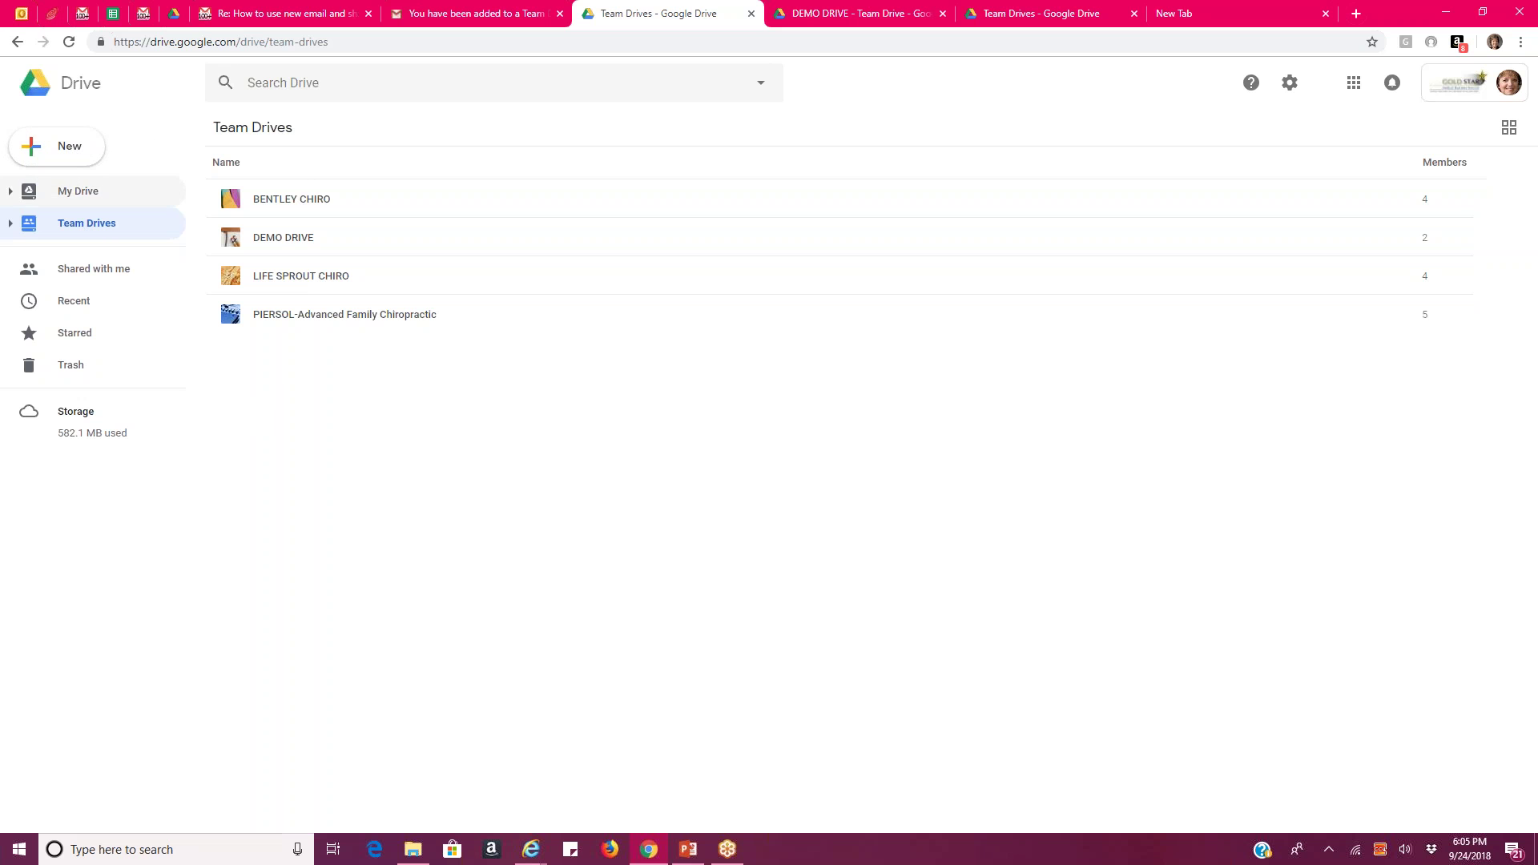
left_click(282, 242)
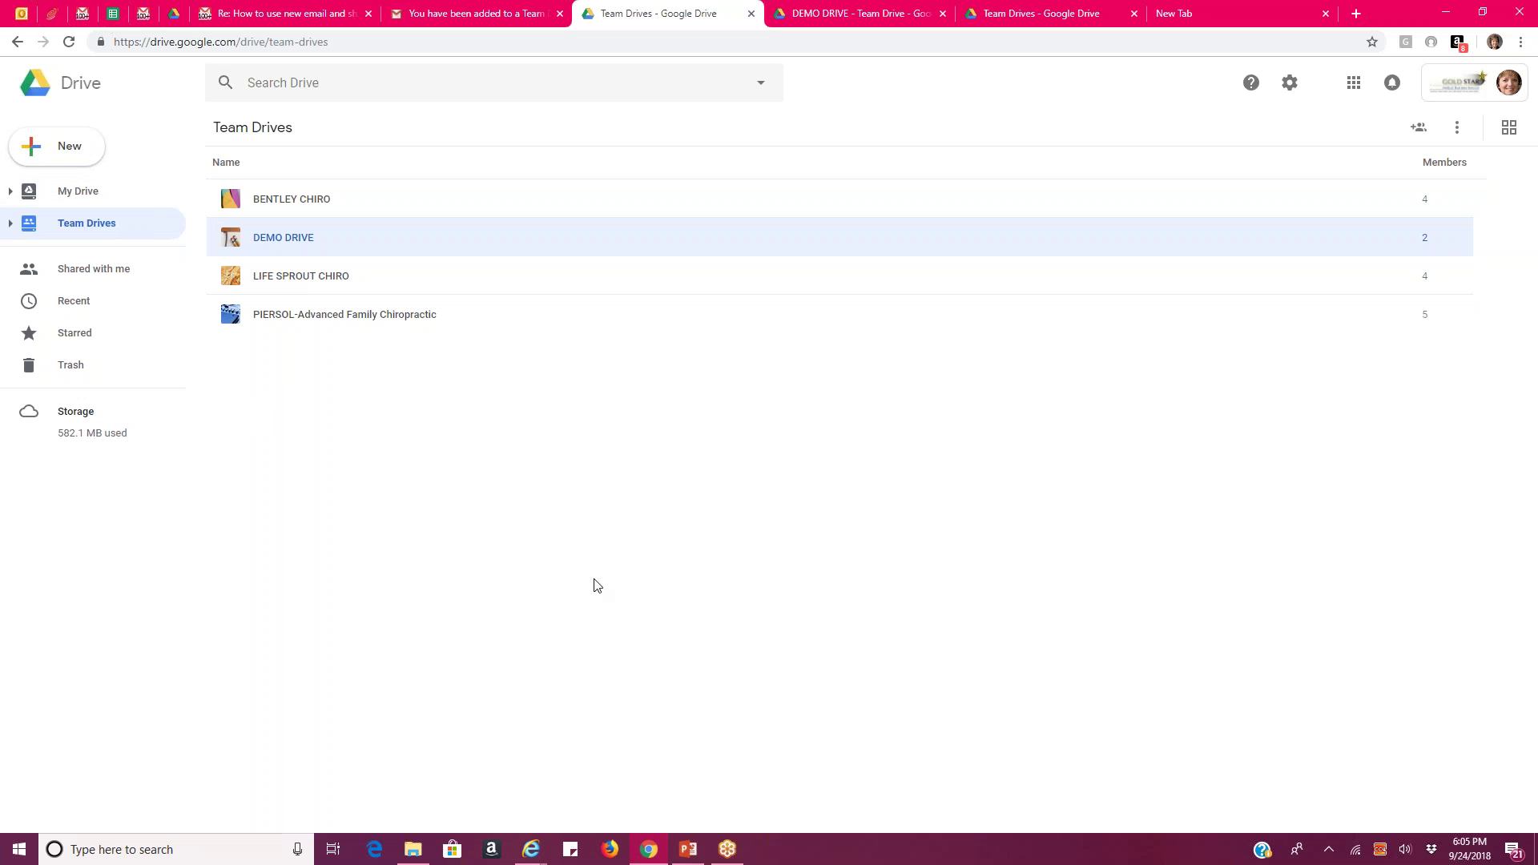
double_click(282, 240)
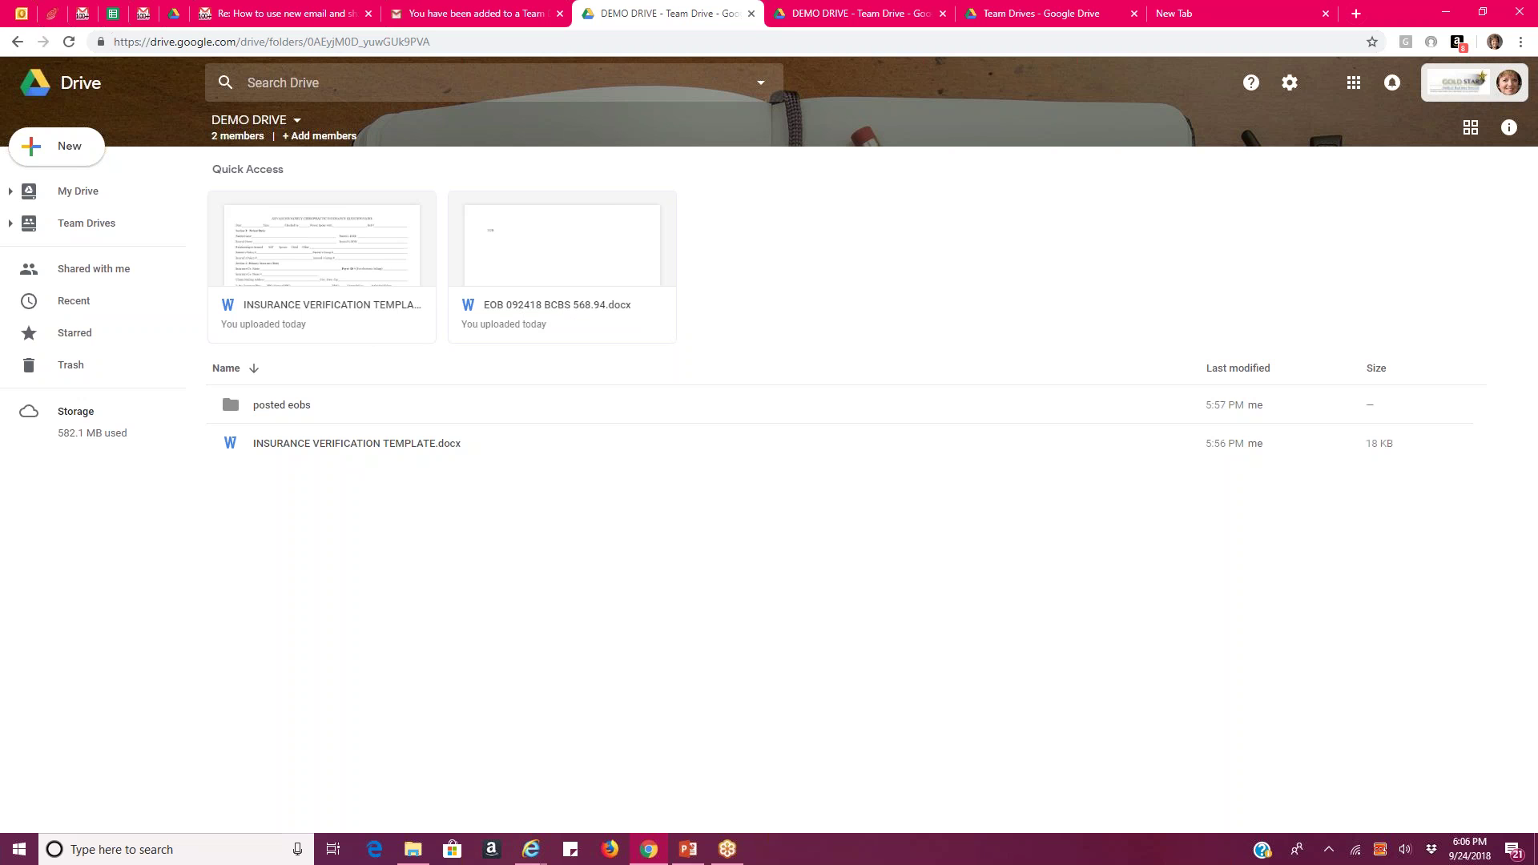
Upload the file EOB 092418 BCBS 568.94 from FILE XFER FOLDER to DEMO DRIVE
left_click(55, 153)
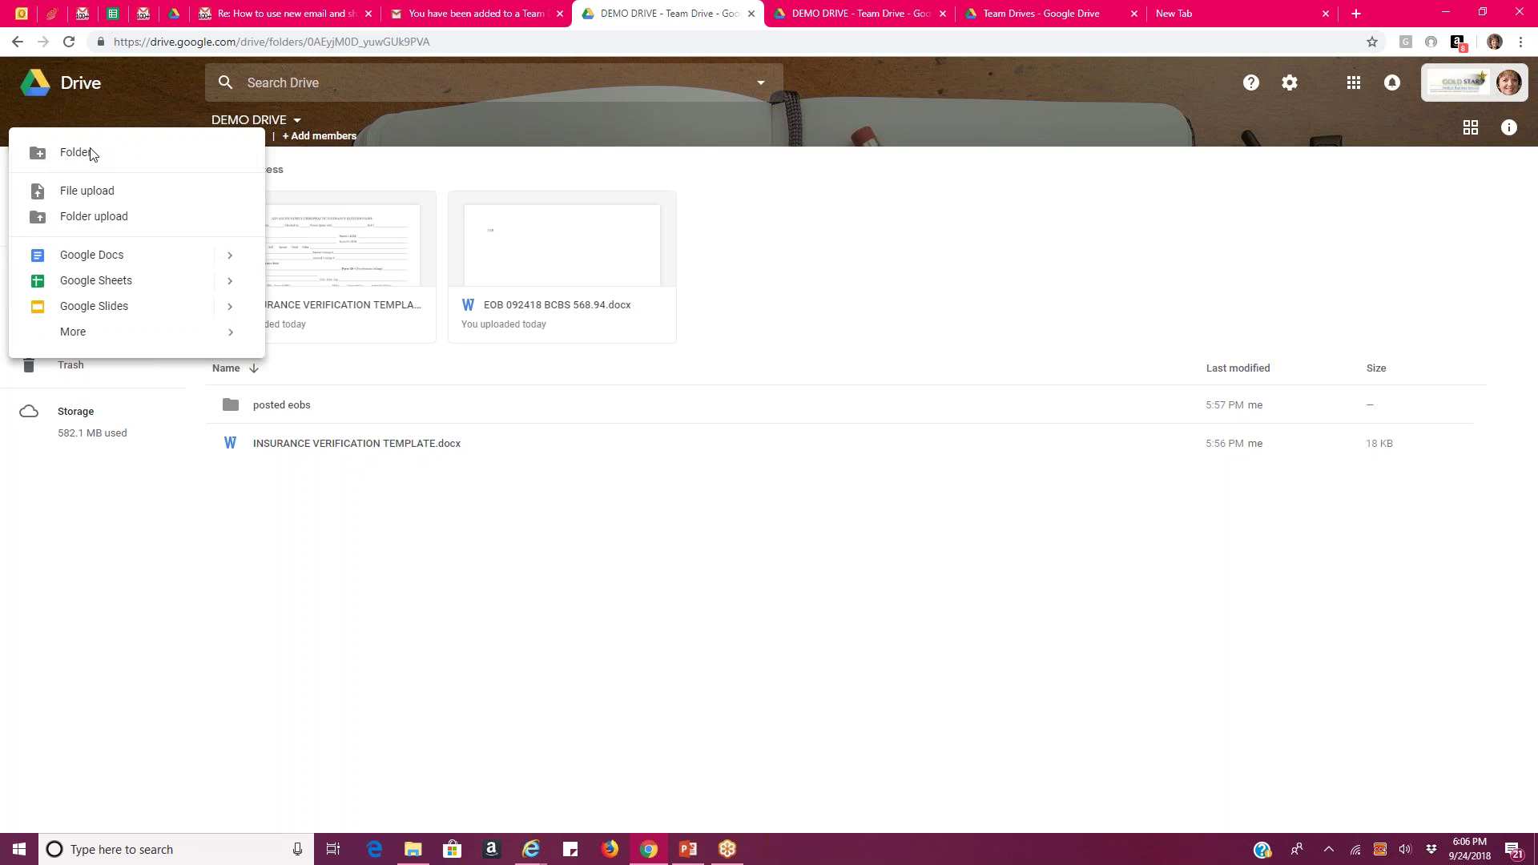
left_click(81, 193)
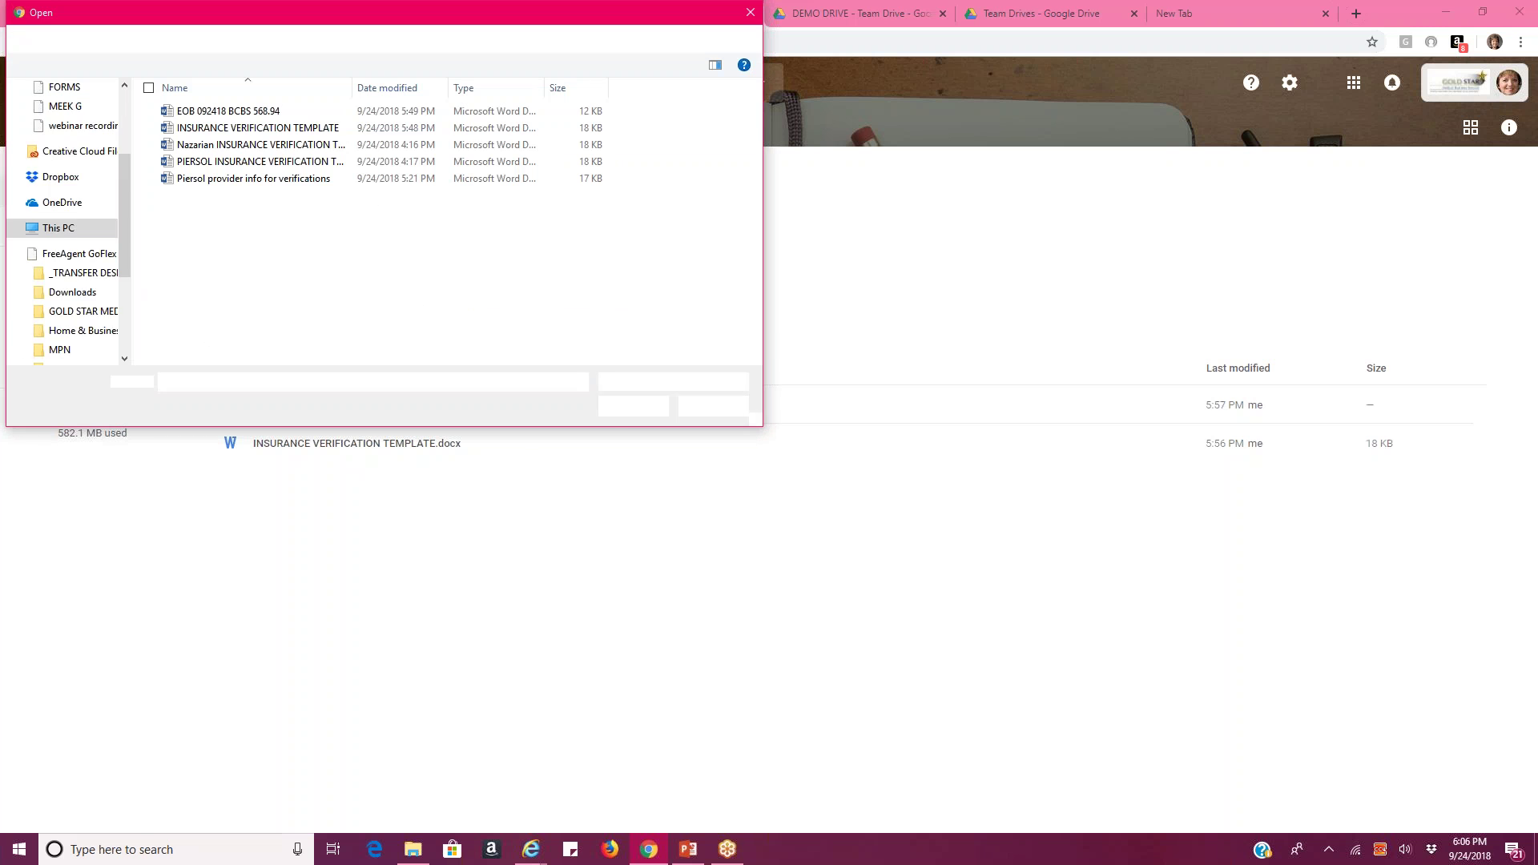
left_click(230, 112)
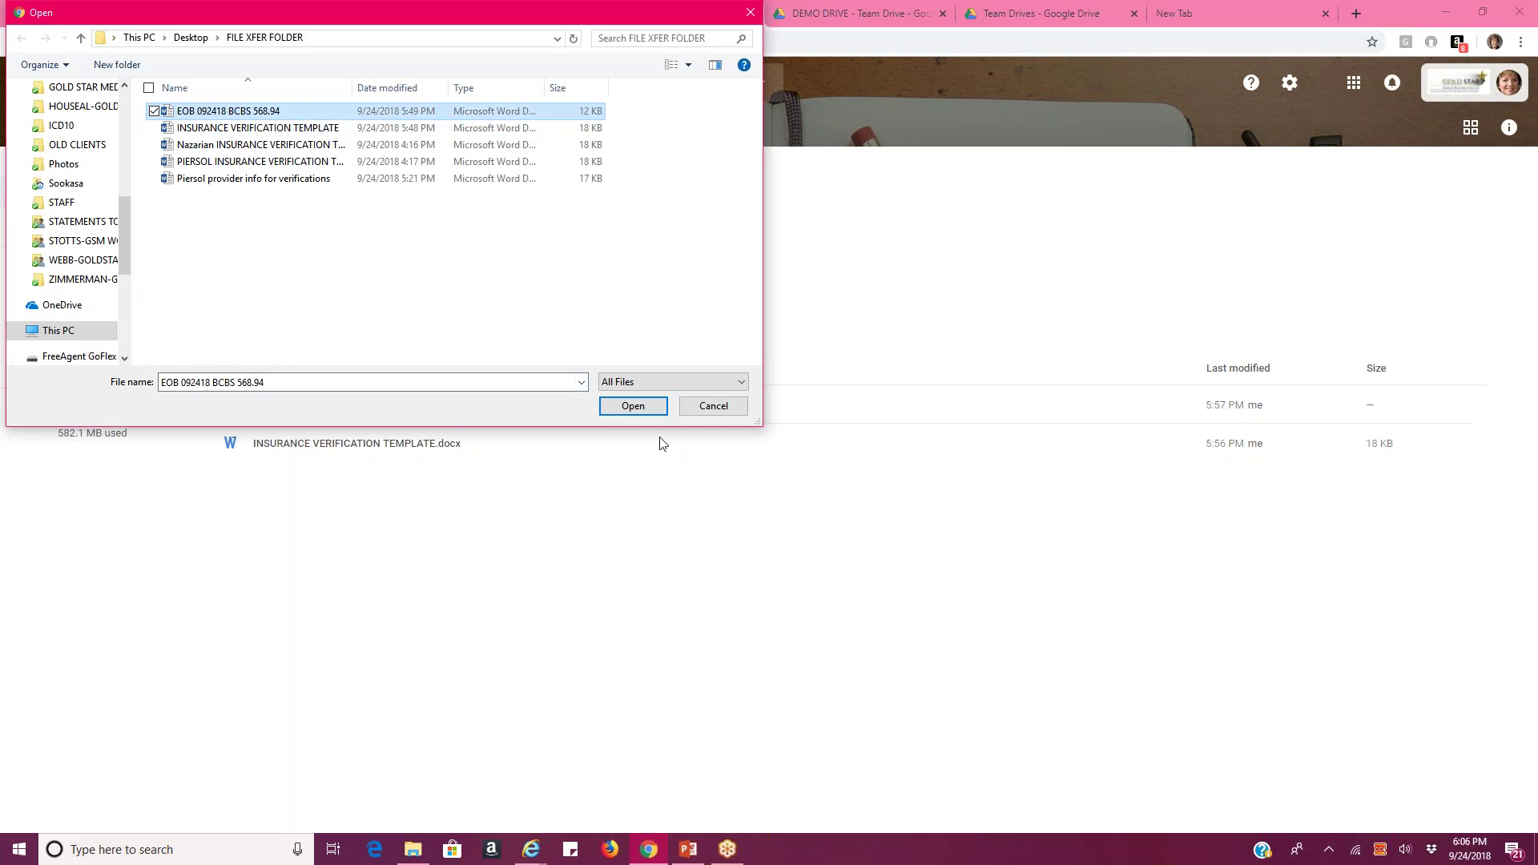
left_click(641, 407)
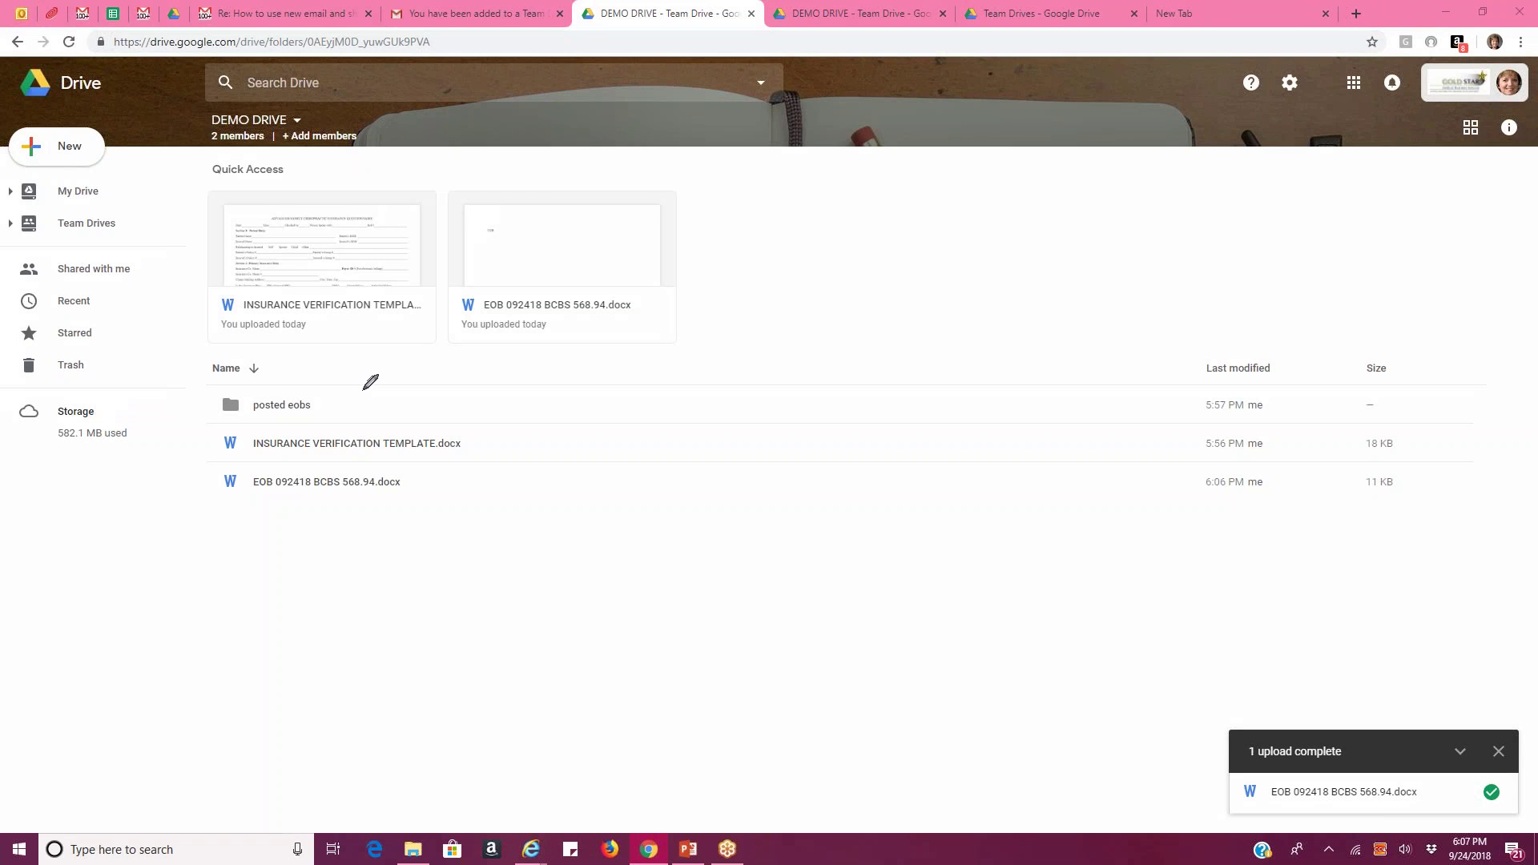
Move EOB 092418 BCBS 568.94.docx into the posted eobs folder
left_click_drag(370, 382, 373, 370)
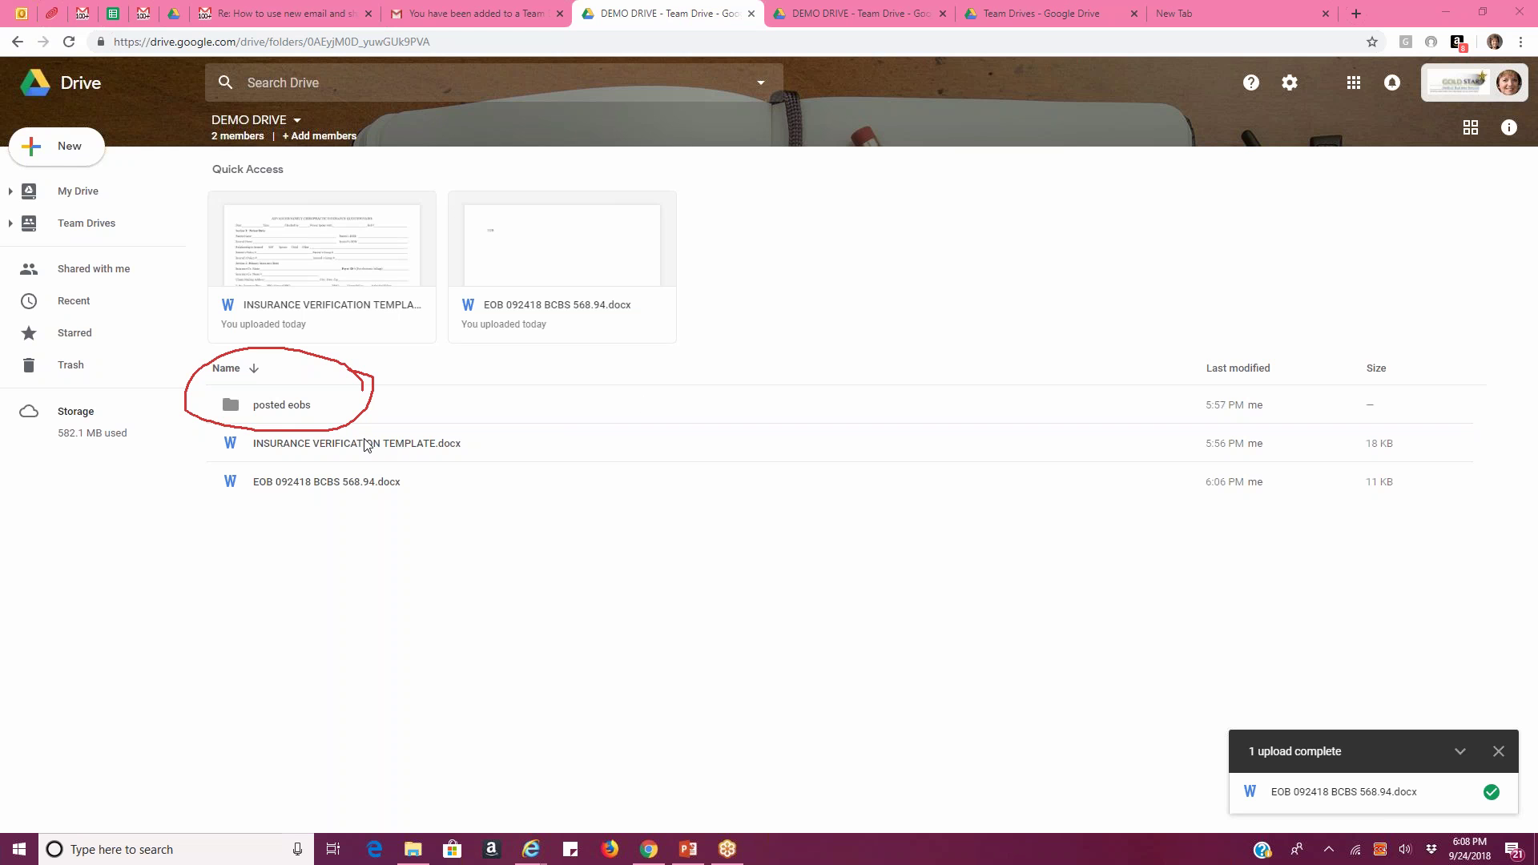
left_click(276, 487)
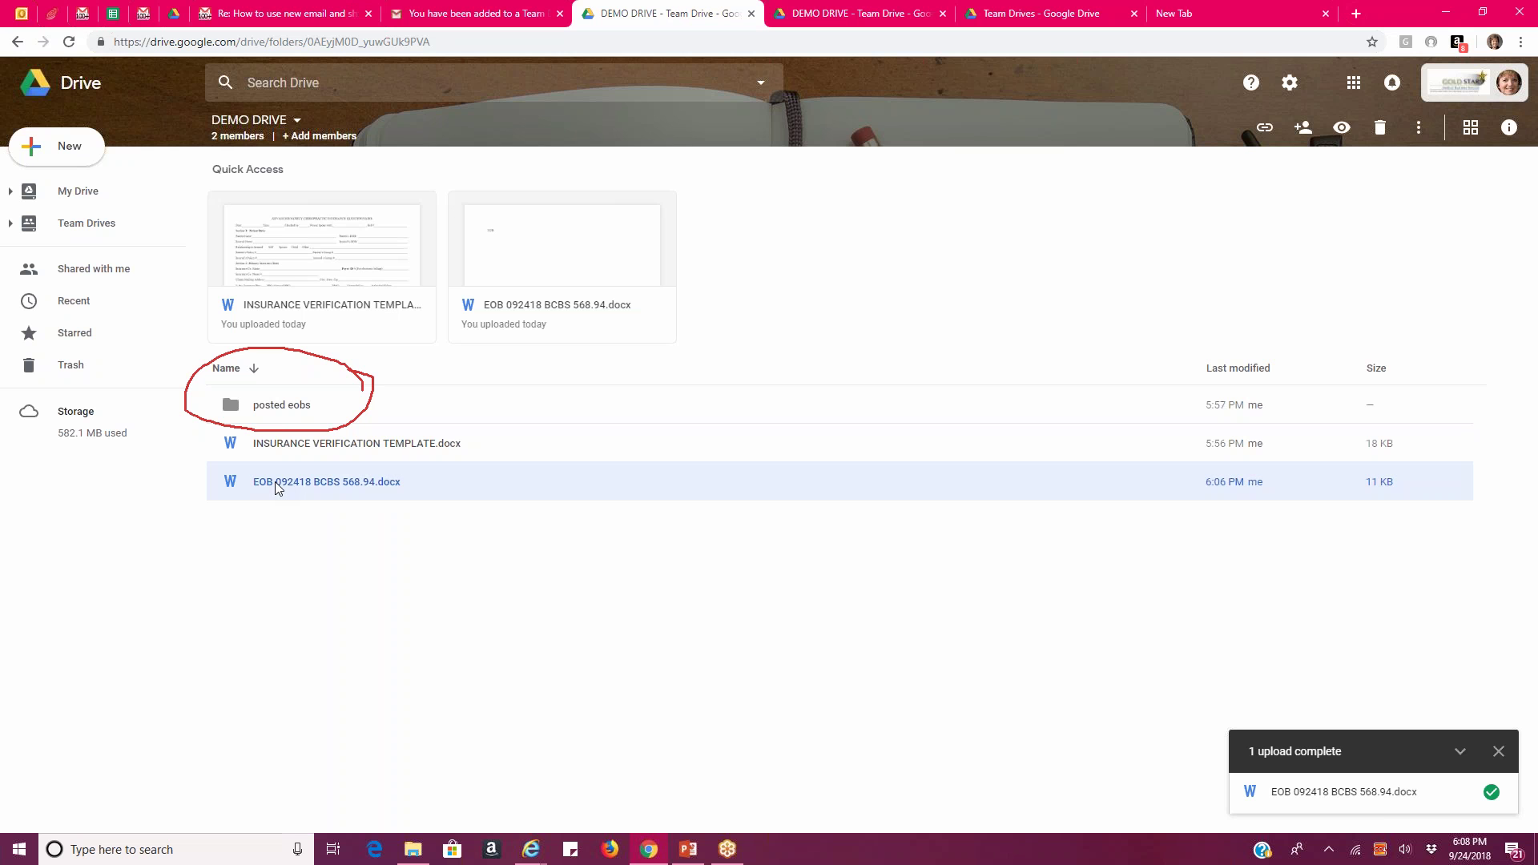
left_click_drag(277, 487, 282, 401)
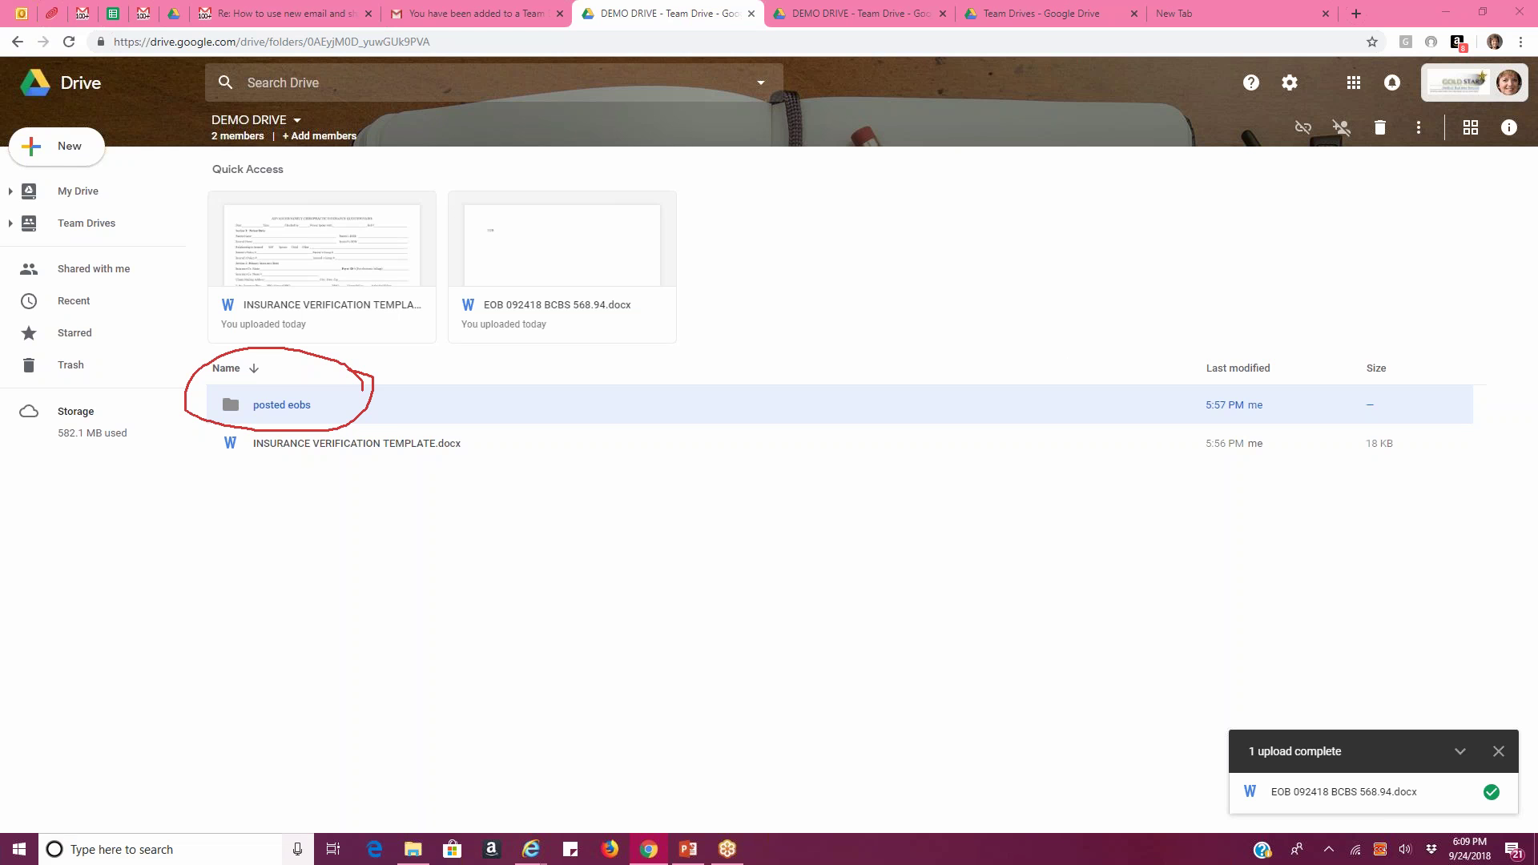
Switch to Word and create a blank document containing the text "Insurance Verification"
key("super")
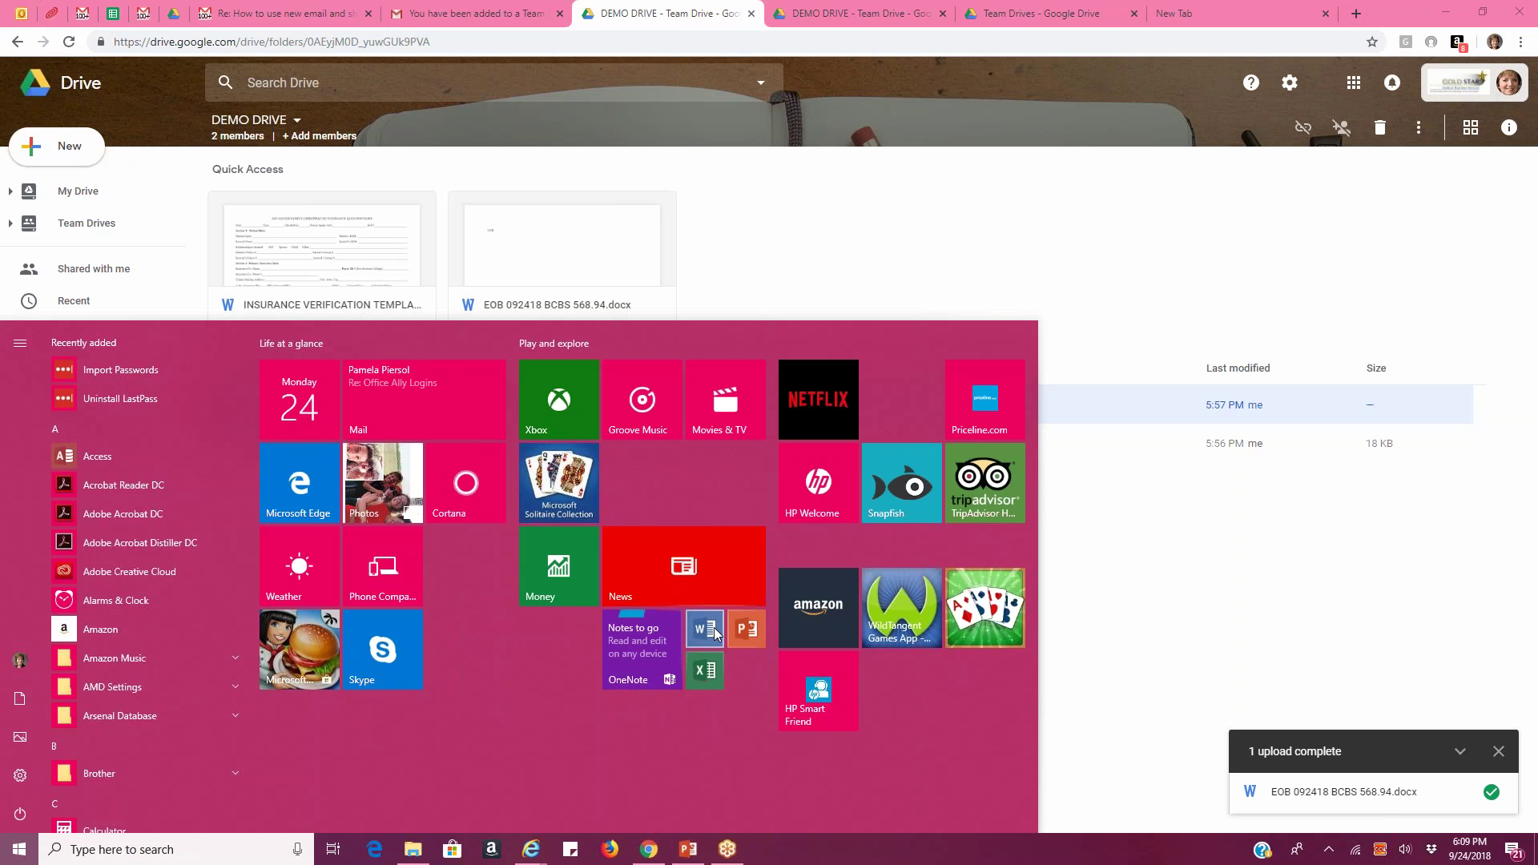
left_click(715, 634)
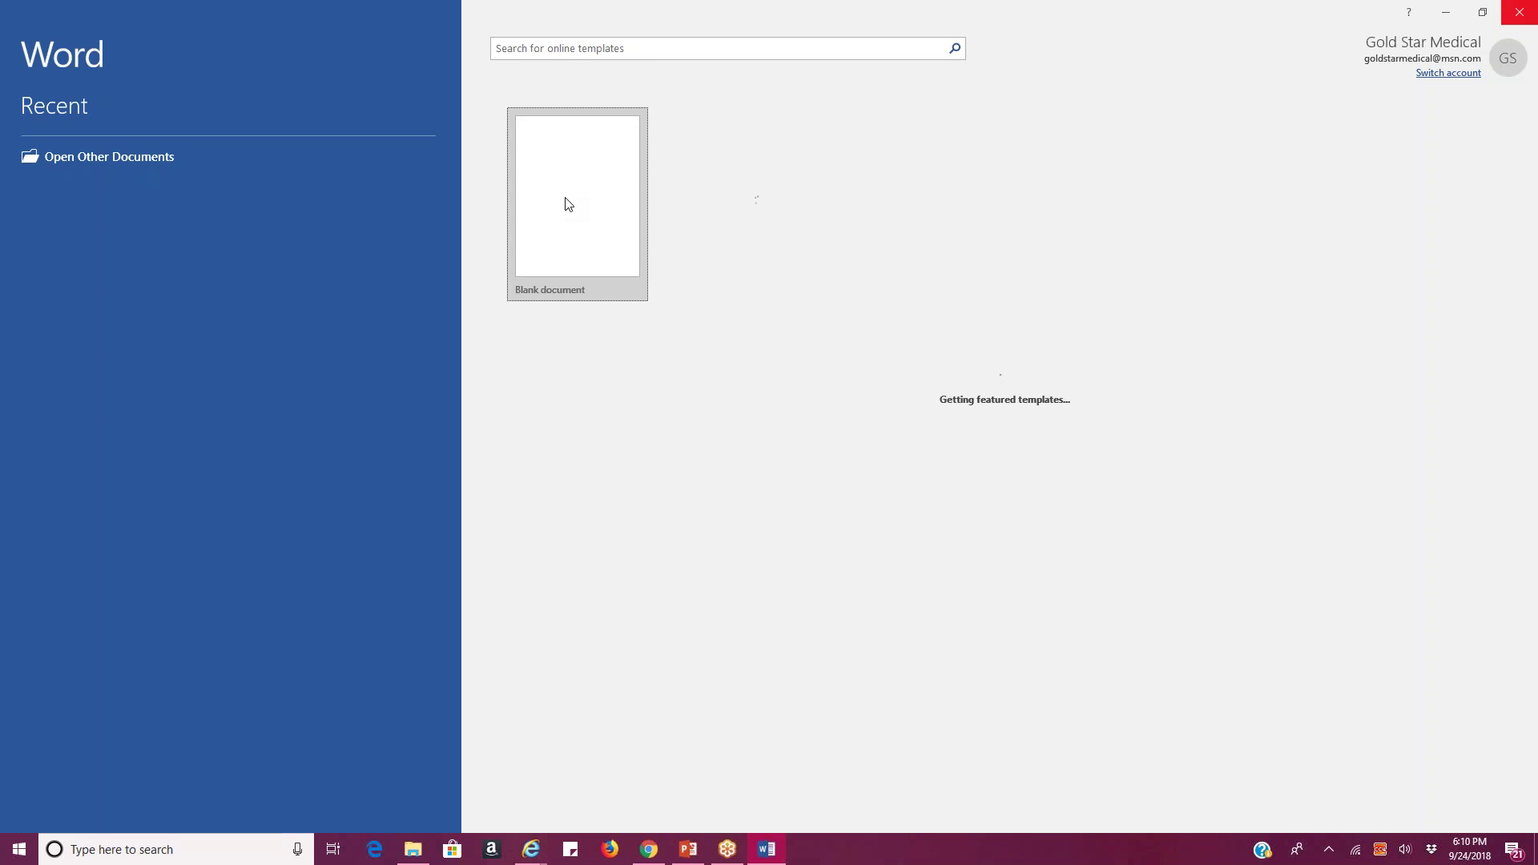
left_click(565, 205)
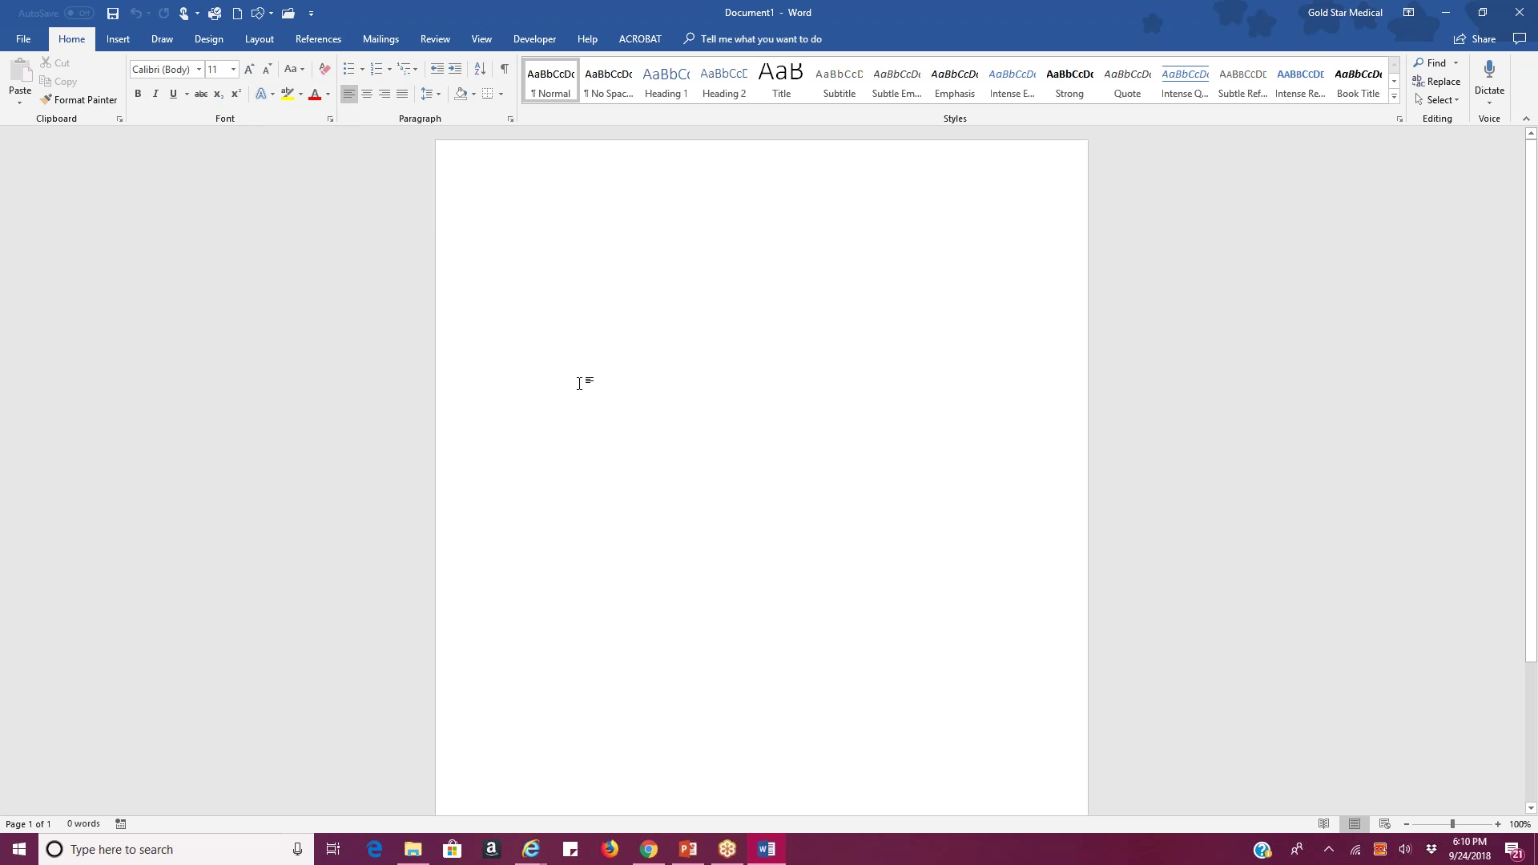
type("Insur")
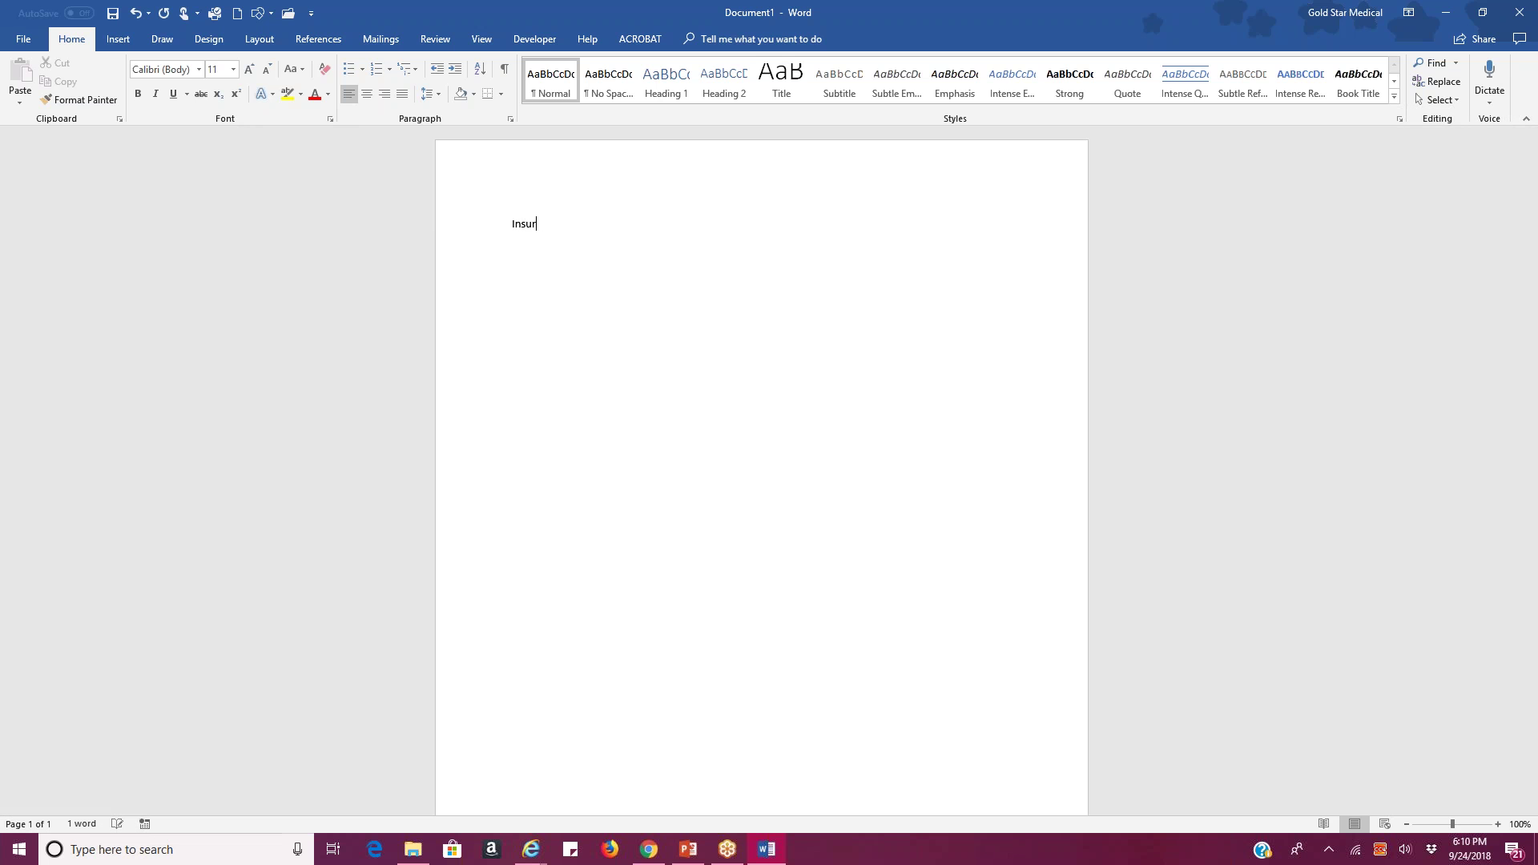
type("acnce Verification")
Save the document in FILE XFER FOLDER, naming it "Insurance Verification-" followed by the patient's full name and 092418
left_click(22, 40)
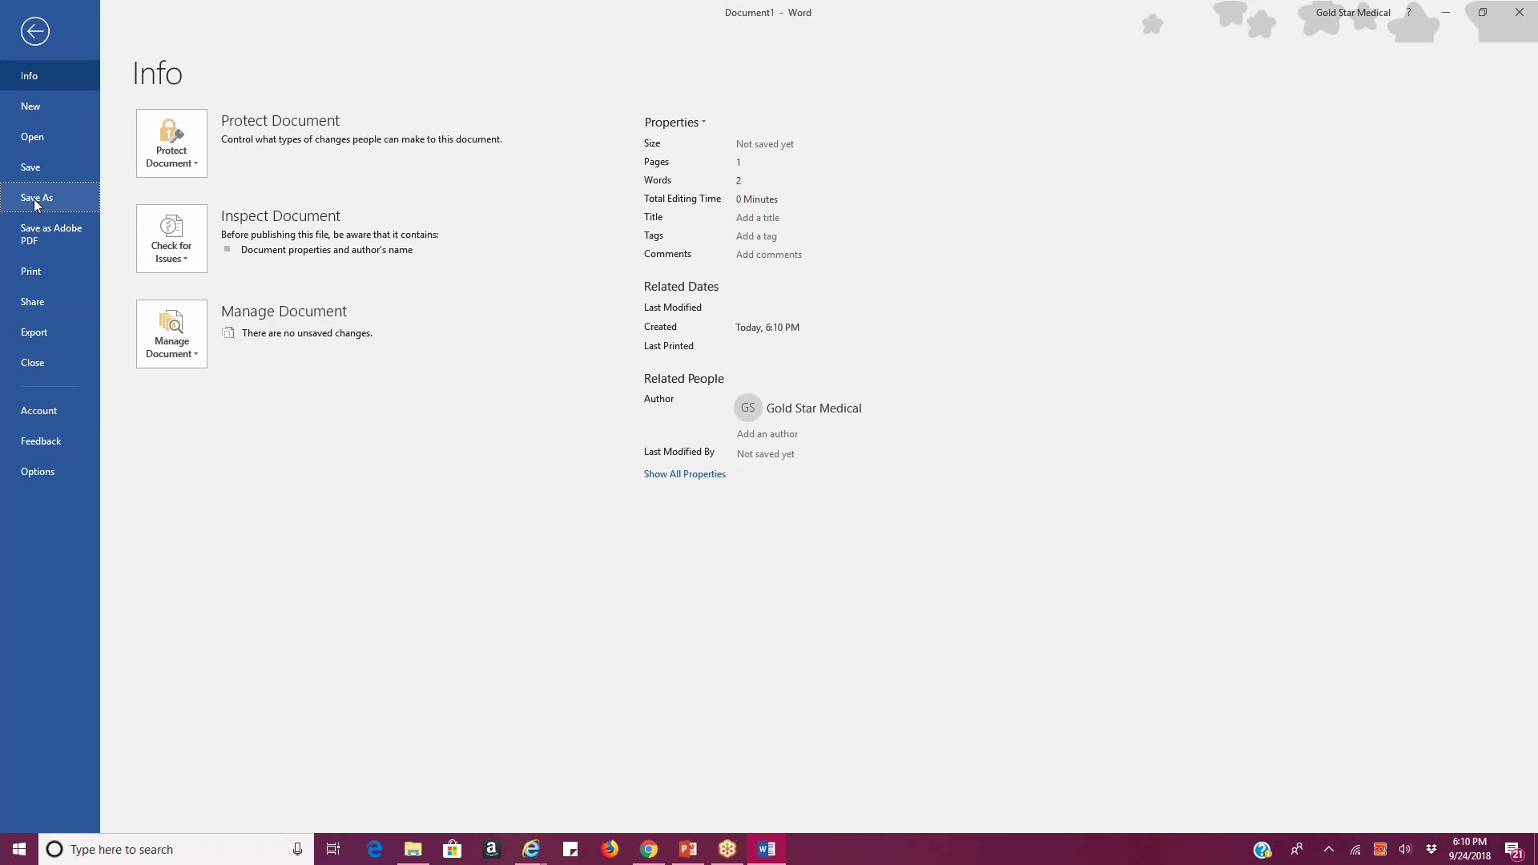
left_click(36, 197)
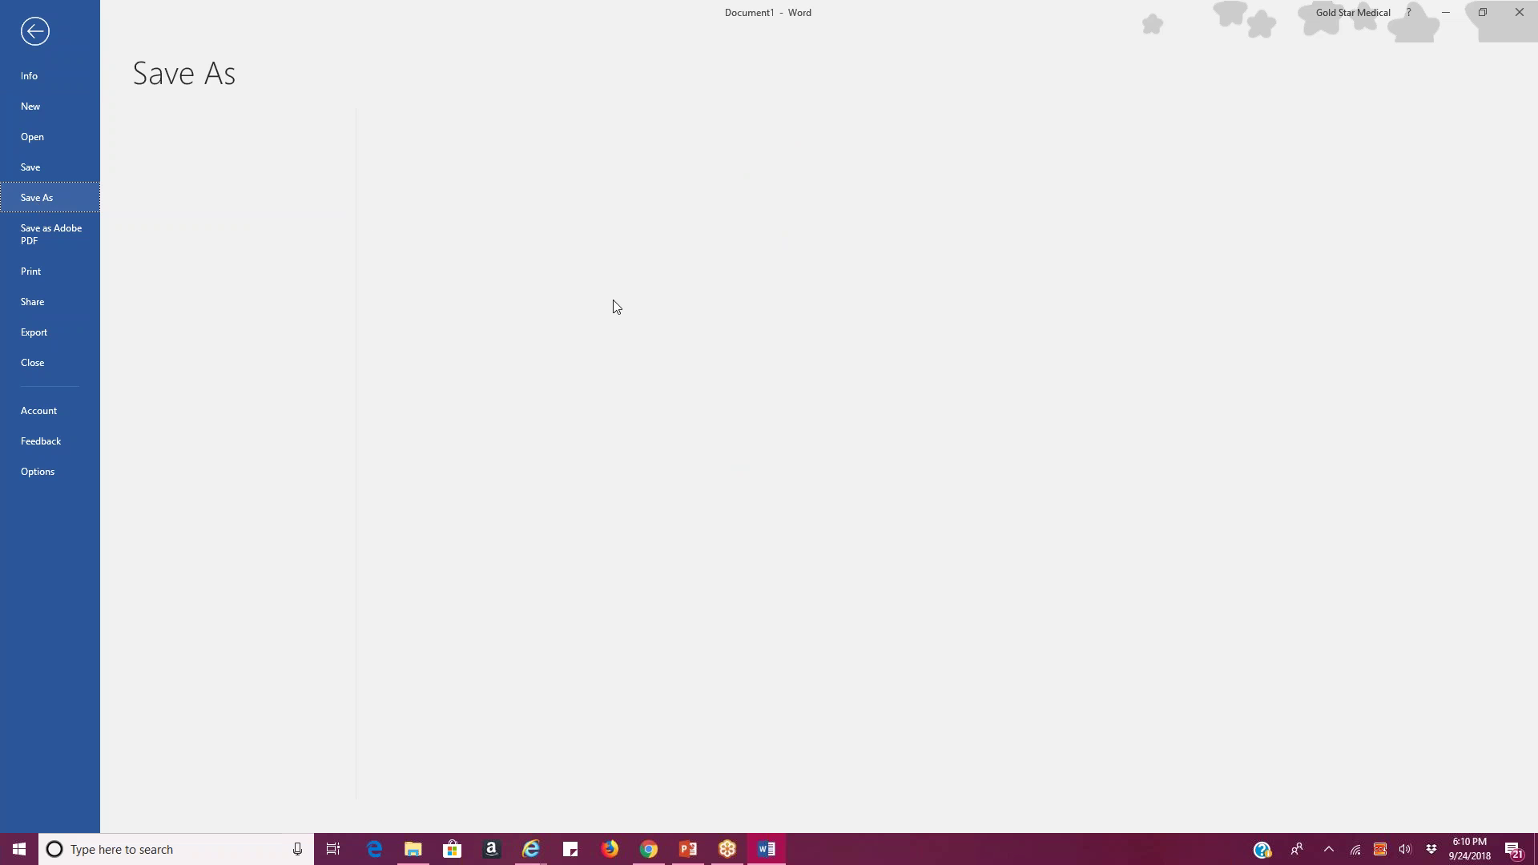
left_click(195, 310)
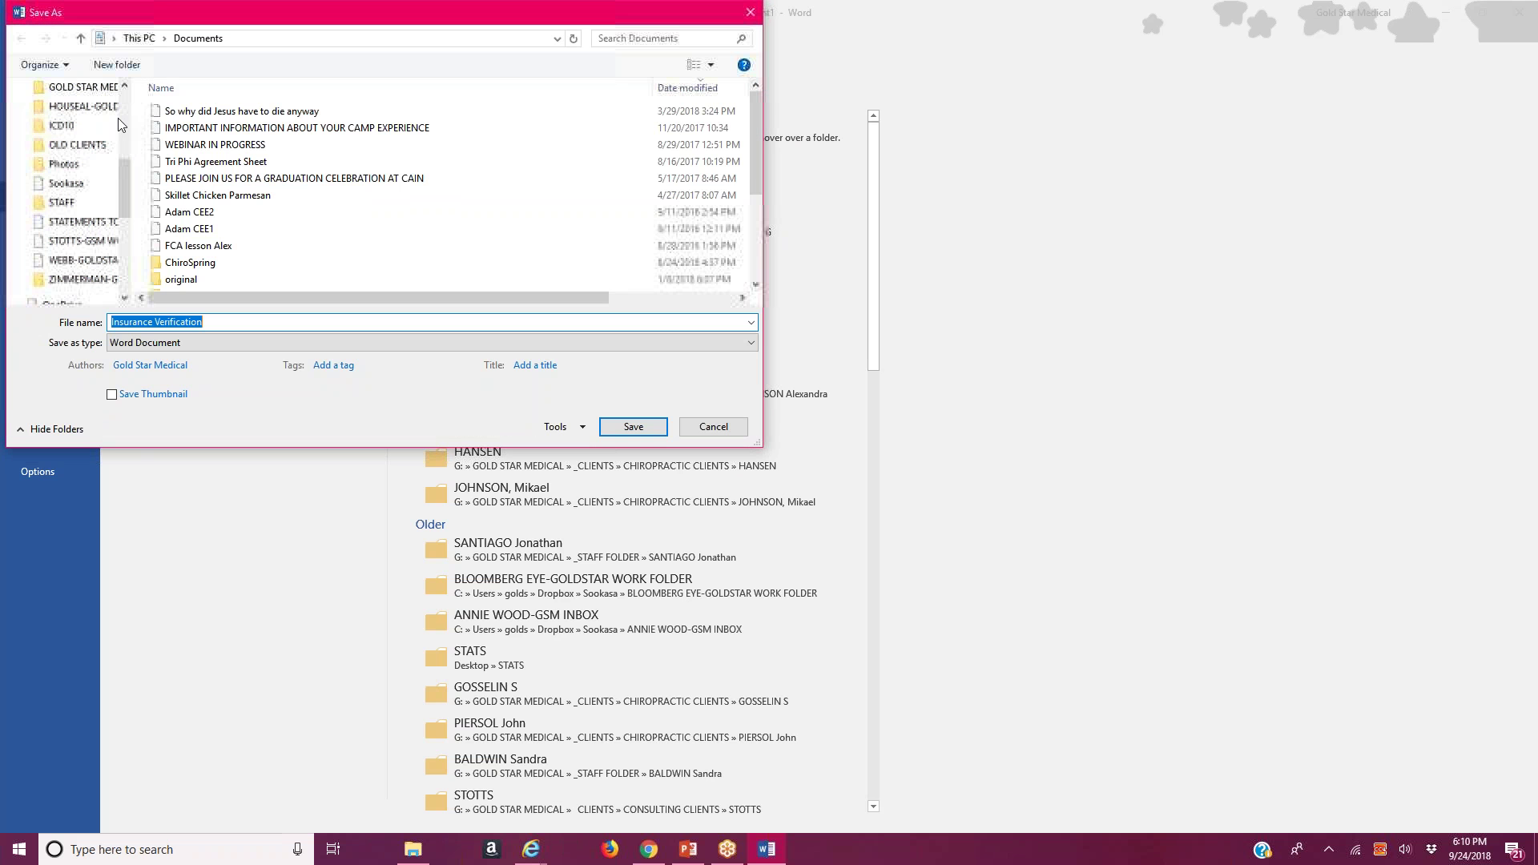
scroll(128, 104, "up", 5)
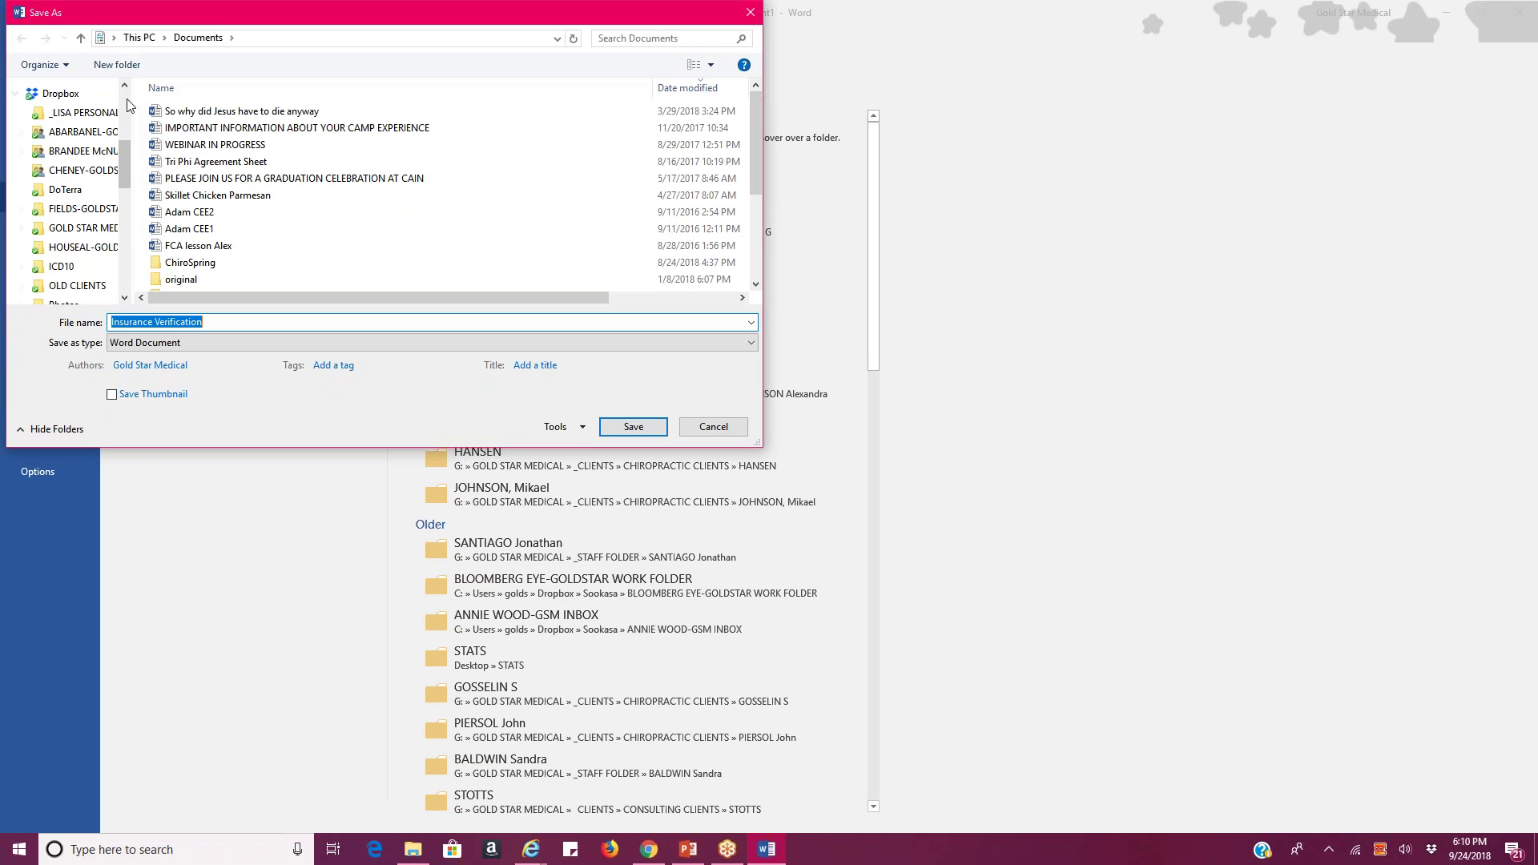
scroll(128, 104, "up", 3)
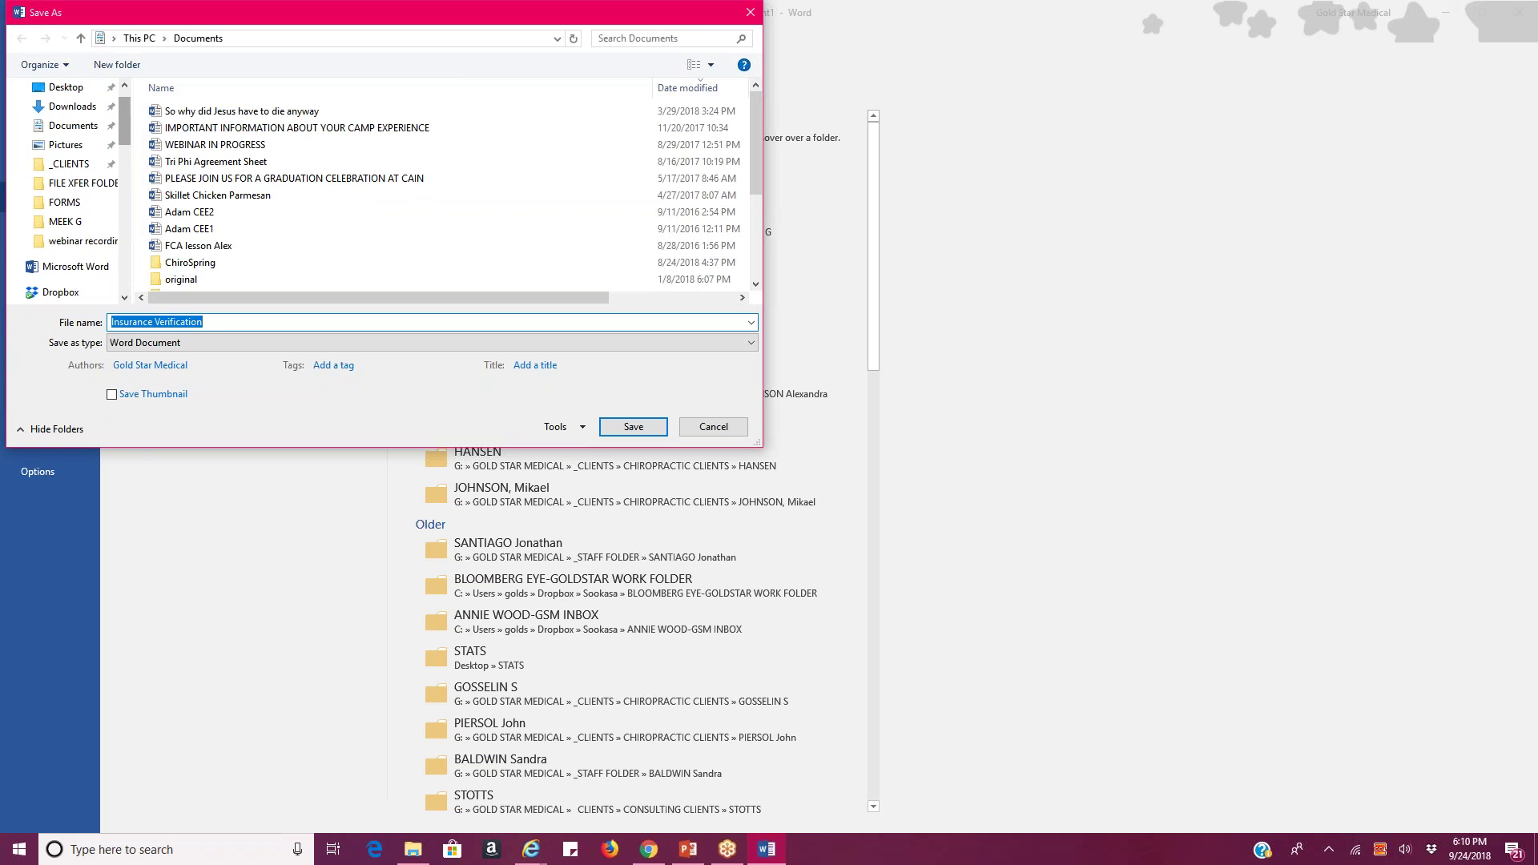
left_click(76, 183)
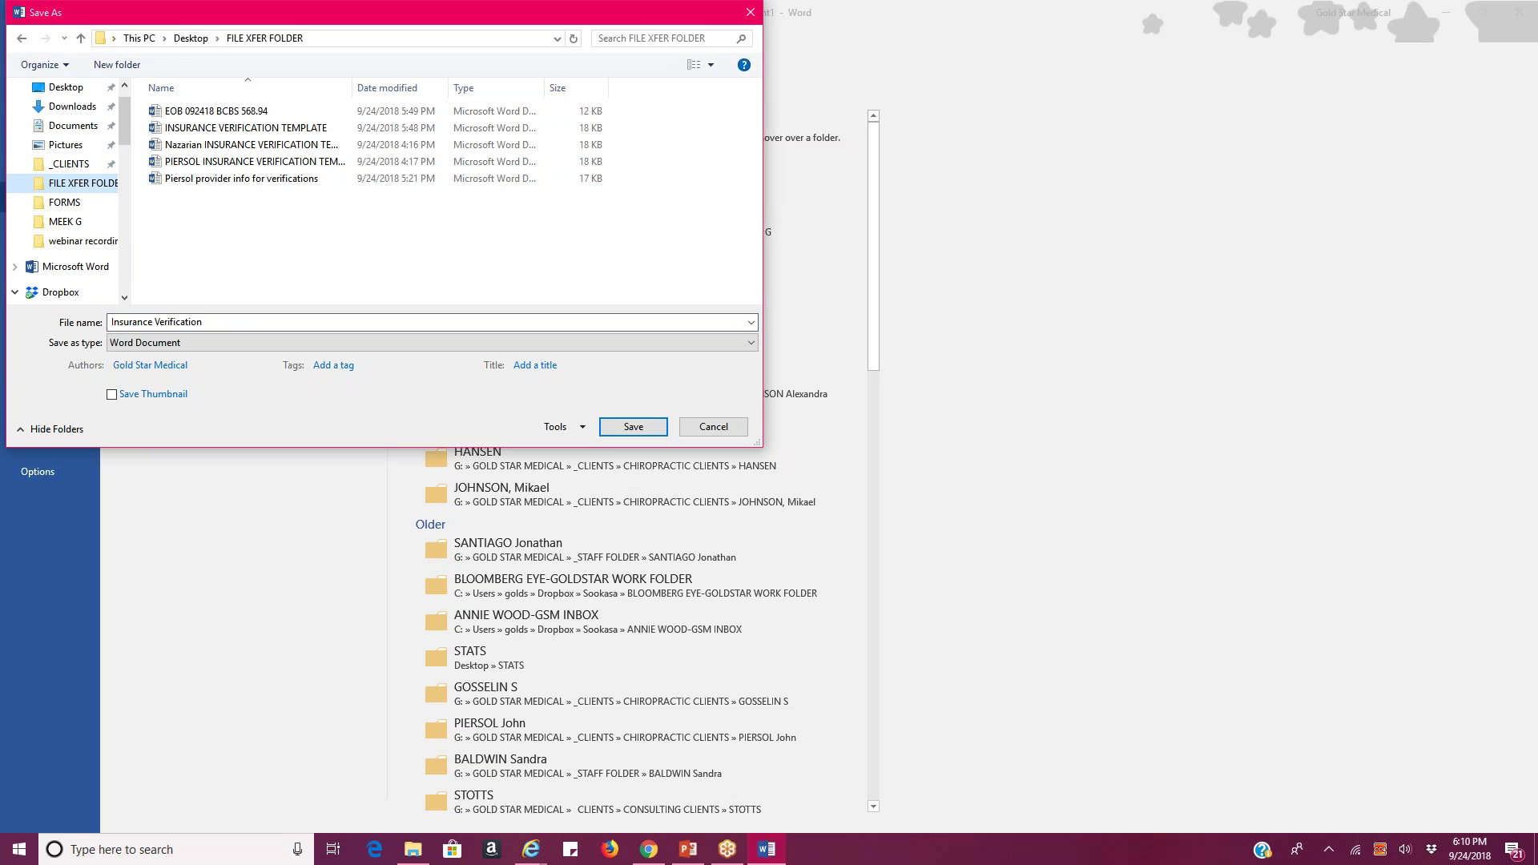
key("End")
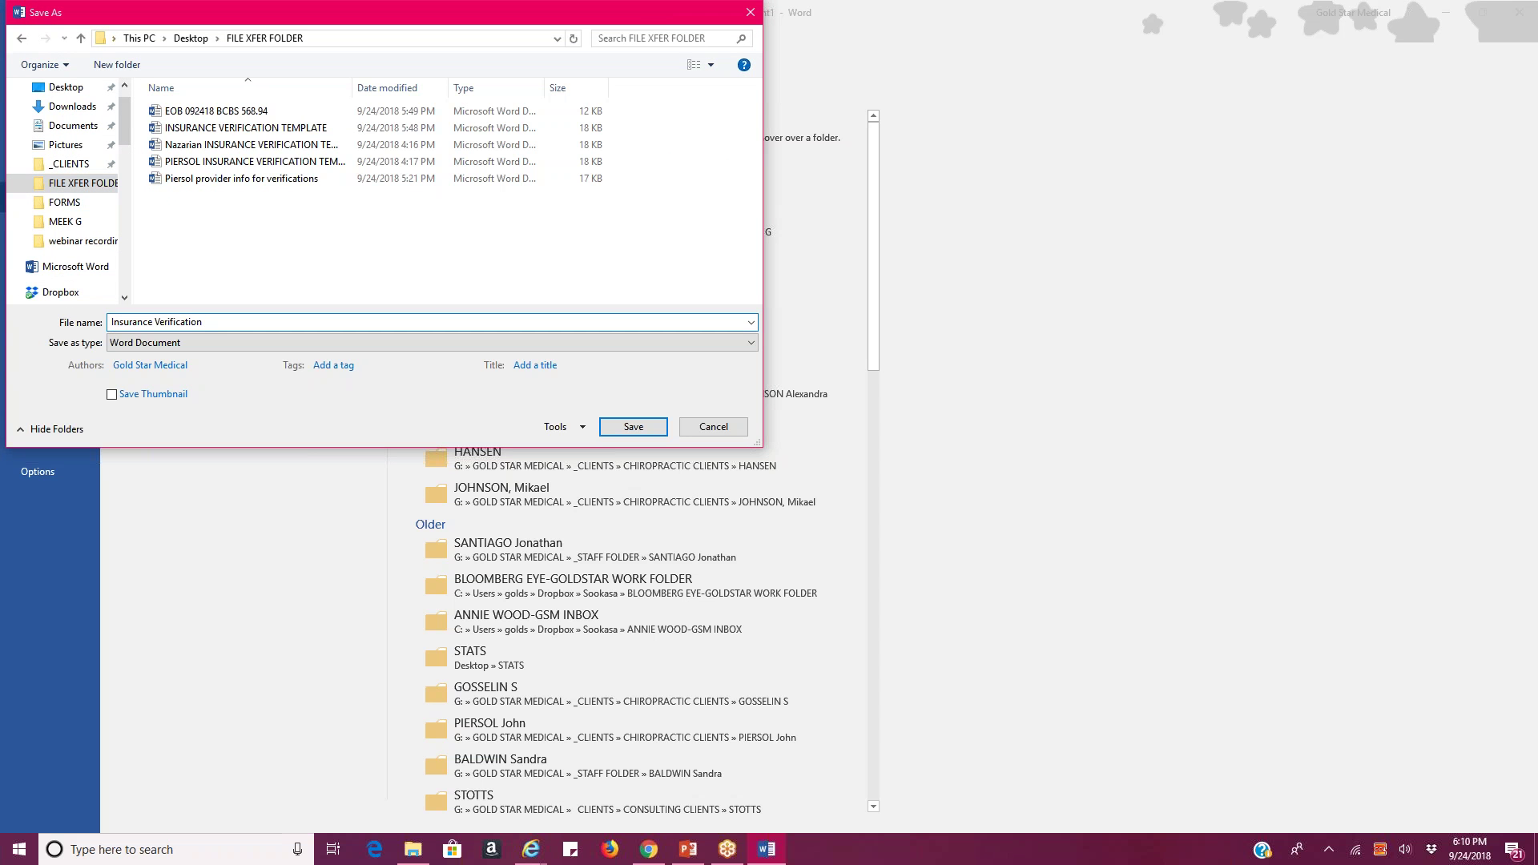
type("=Joe Smith 092418")
left_click(207, 321)
key("BackSpace")
type("-")
left_click(633, 426)
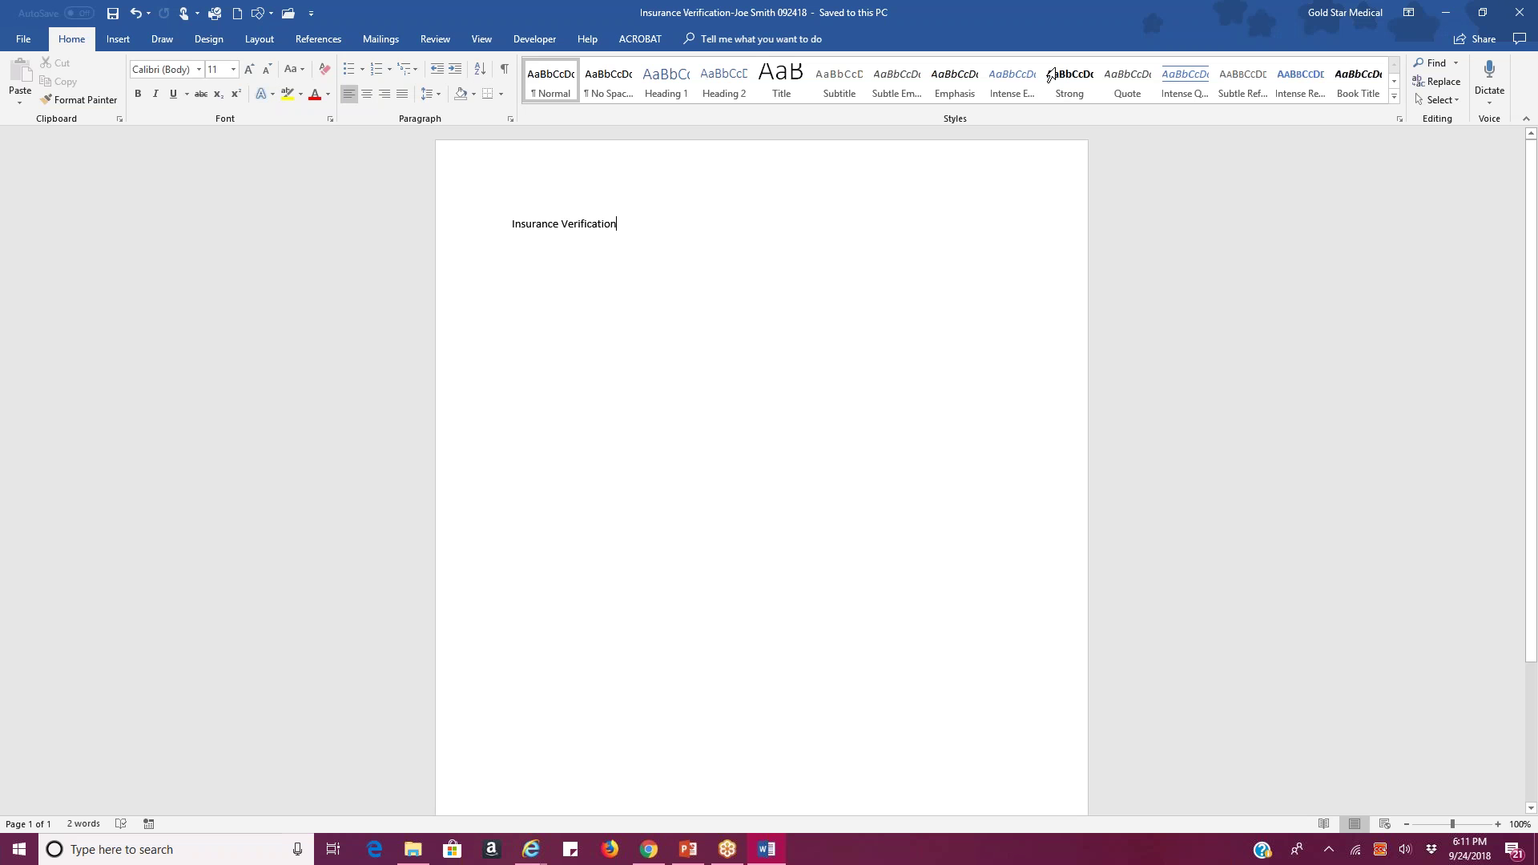
Switch back to Google Drive in Chrome and upload the patient's saved Insurance Verification document to DEMO DRIVE
left_click(649, 849)
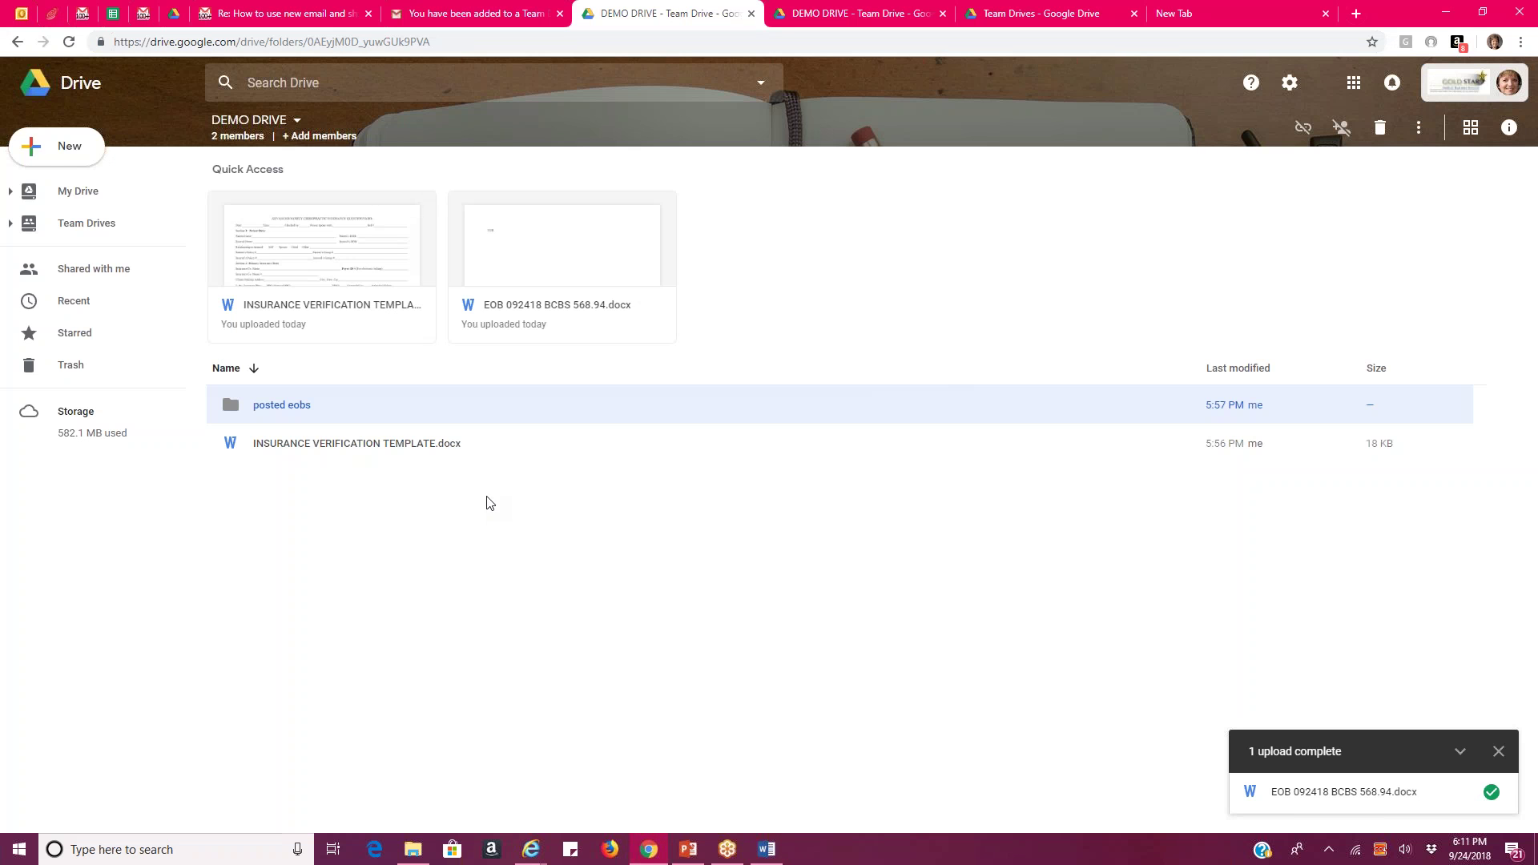
left_click(53, 151)
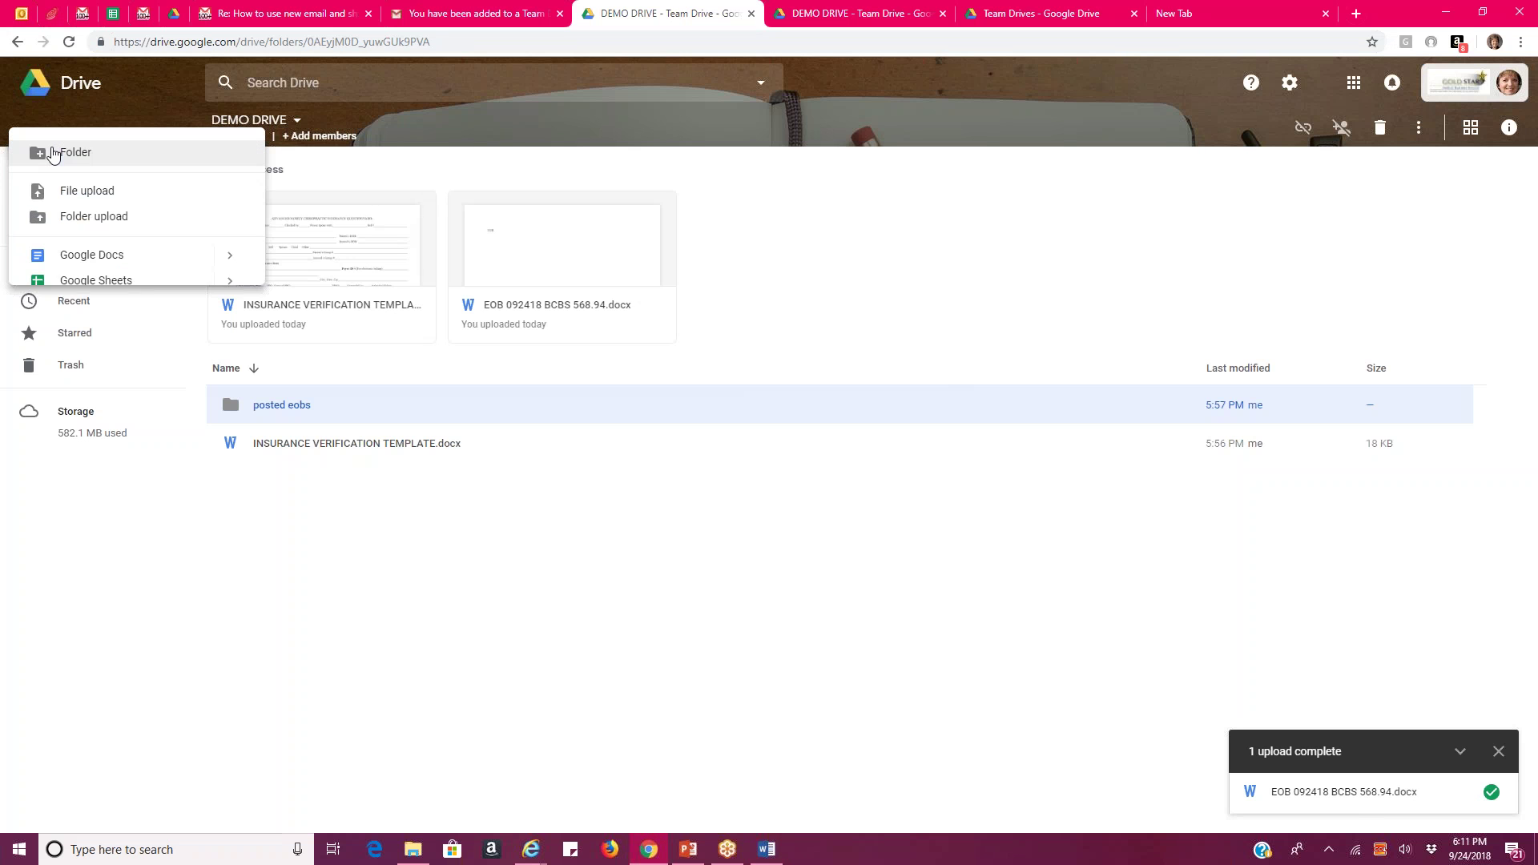
left_click(77, 193)
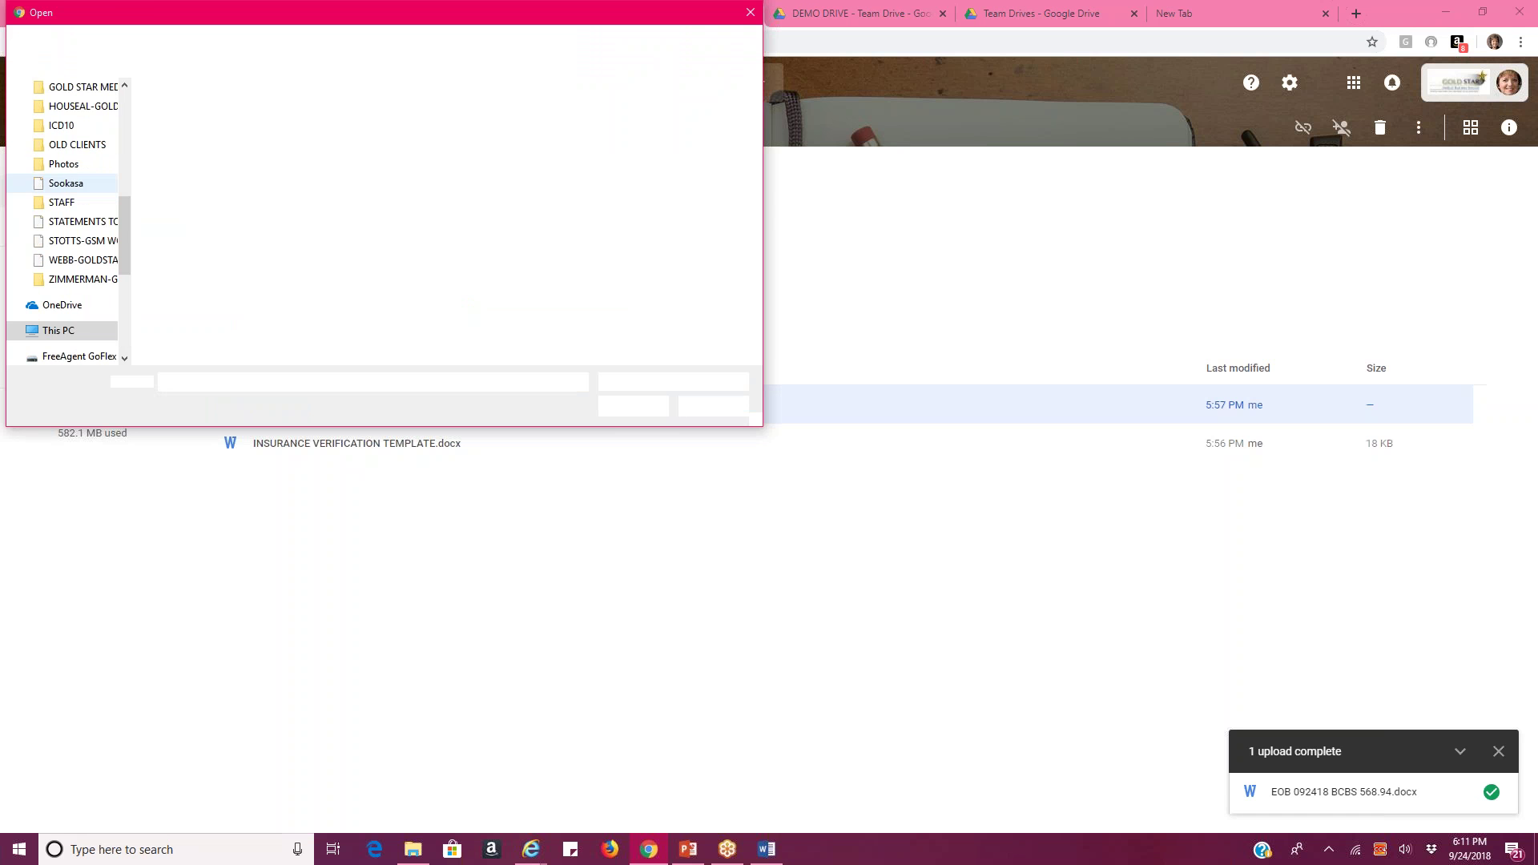
left_click(242, 146)
left_click(631, 406)
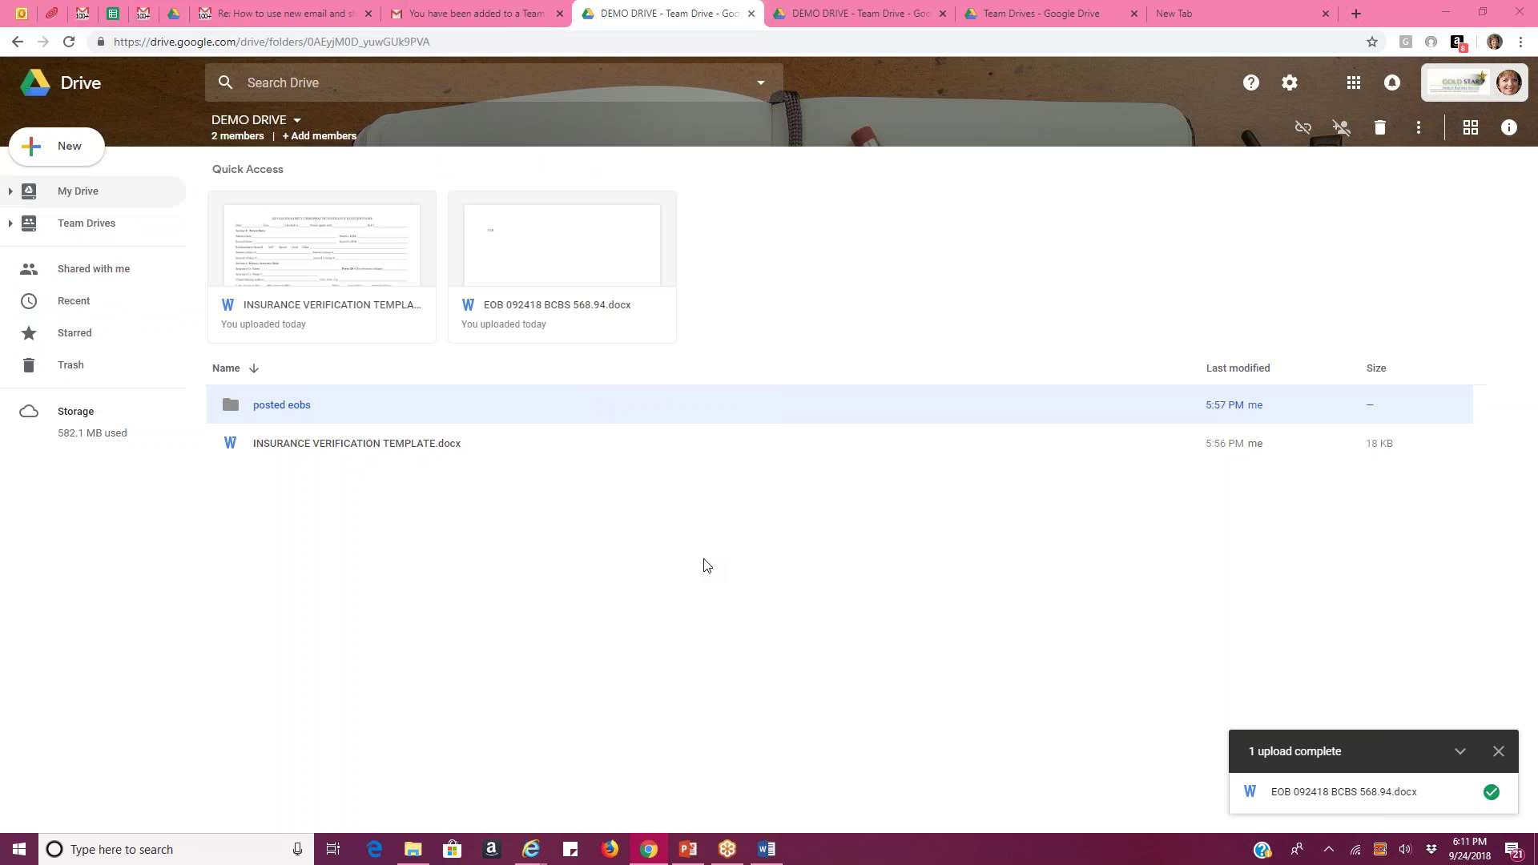